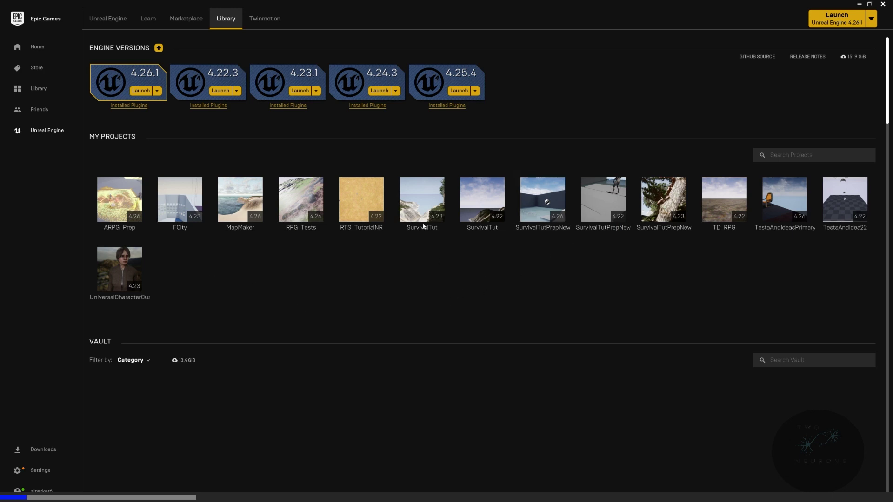
Launch engine version 4.22.3 and choose the Blueprint Third Person template for a new project.
{"action": "mouse_move", "coordinate": [440, 206]}
{"action": "left_click", "coordinate": [219, 91]}
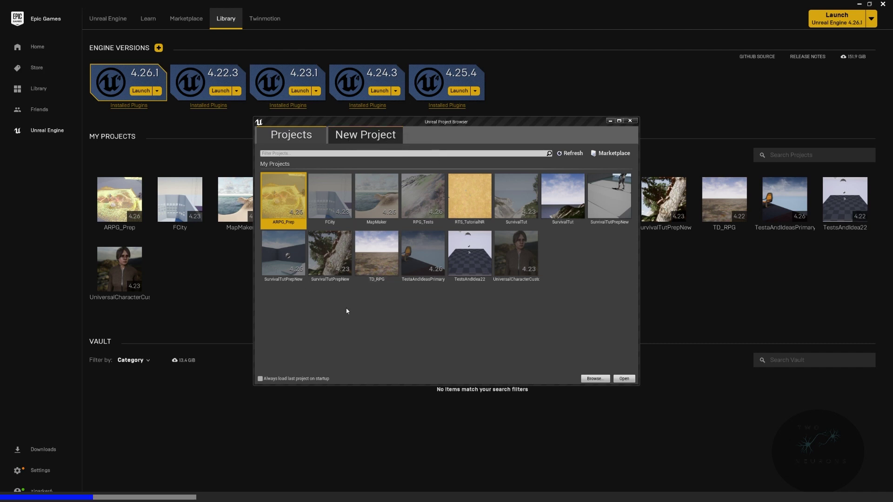
{"action": "left_click", "coordinate": [386, 135]}
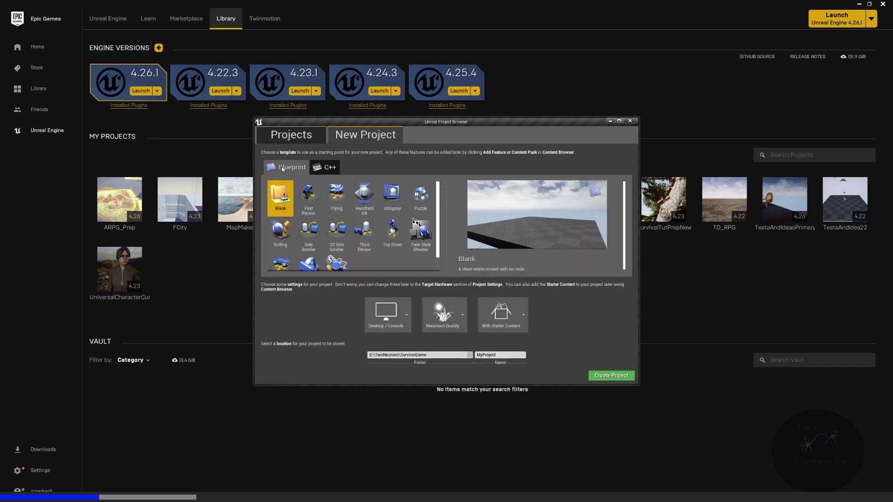
{"action": "left_click", "coordinate": [366, 237]}
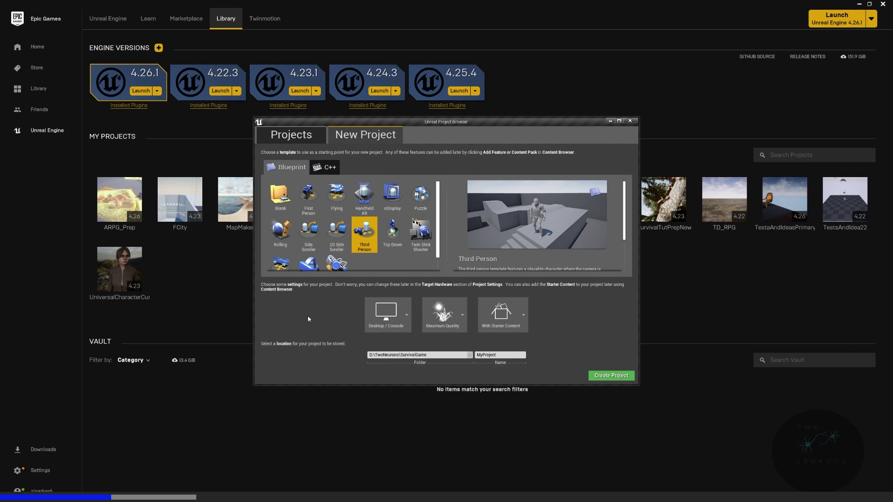
Set the new project to include no starter content.
{"action": "left_click", "coordinate": [523, 315]}
{"action": "left_click", "coordinate": [523, 313]}
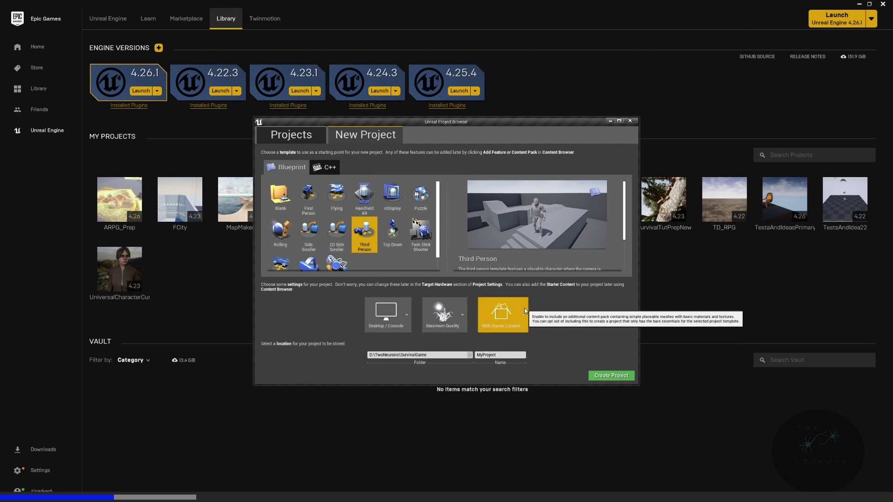
{"action": "left_click", "coordinate": [521, 312]}
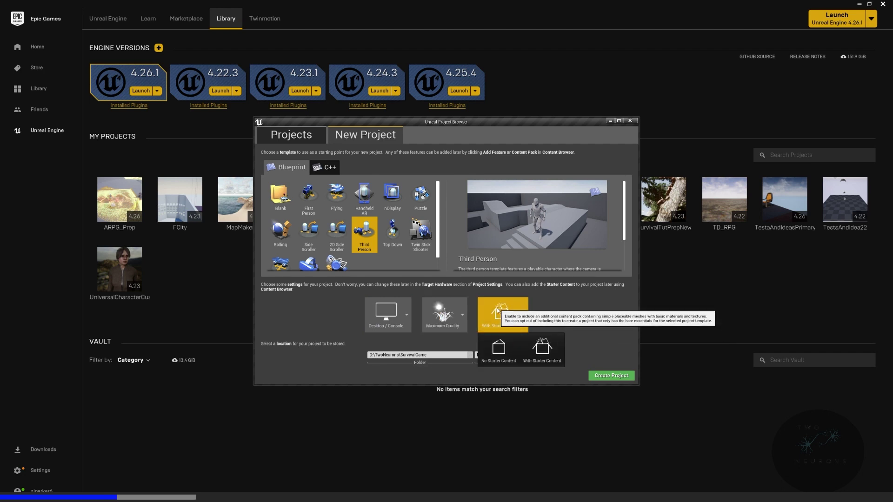
{"action": "left_click", "coordinate": [499, 356]}
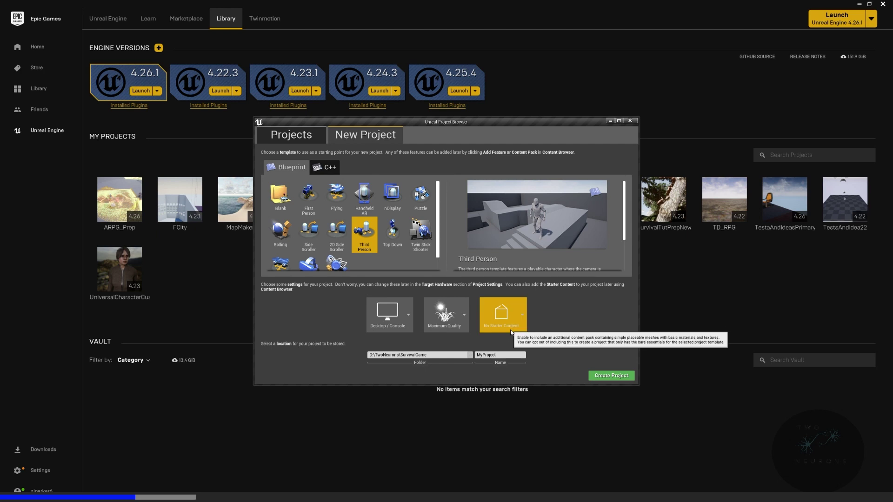
Name the project SurvivalTutorial and create it.
{"action": "double_click", "coordinate": [499, 355]}
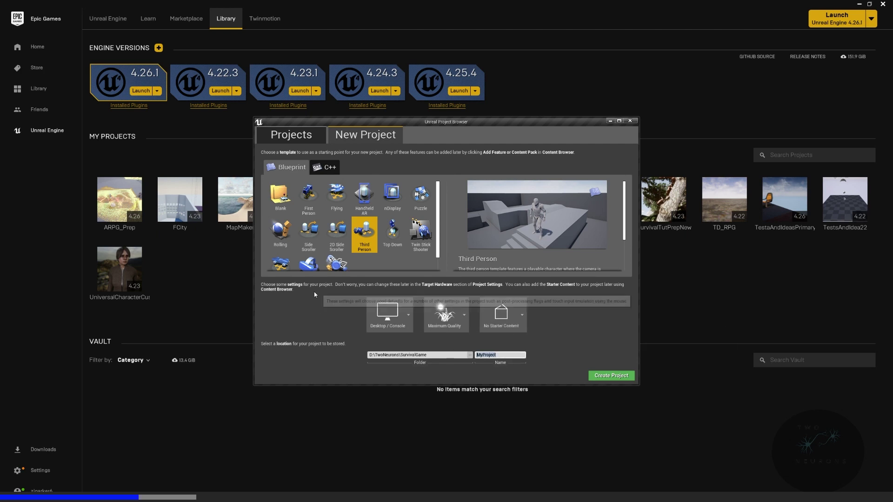
{"action": "type", "text": "Surviv"}
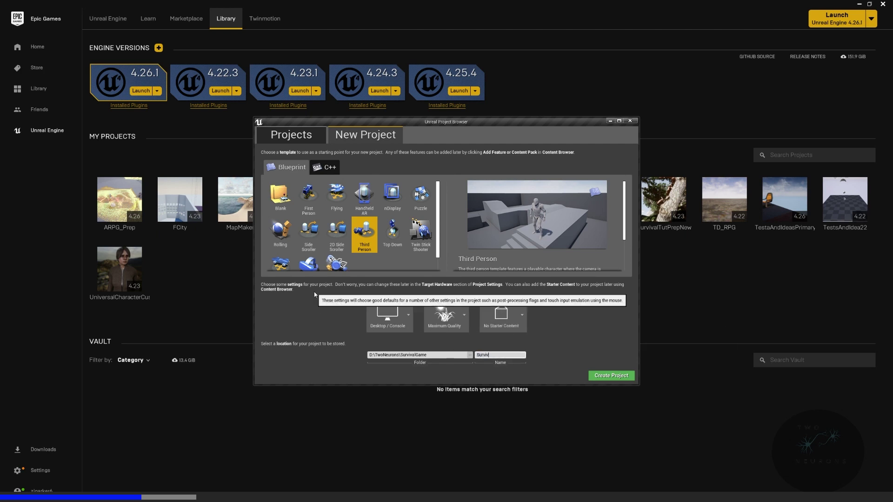
{"action": "type", "text": "alTutorial"}
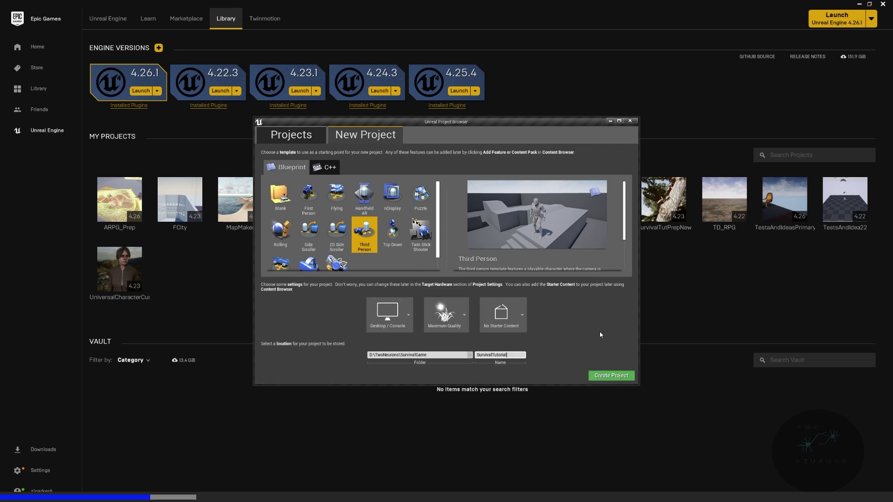
{"action": "left_click", "coordinate": [604, 378]}
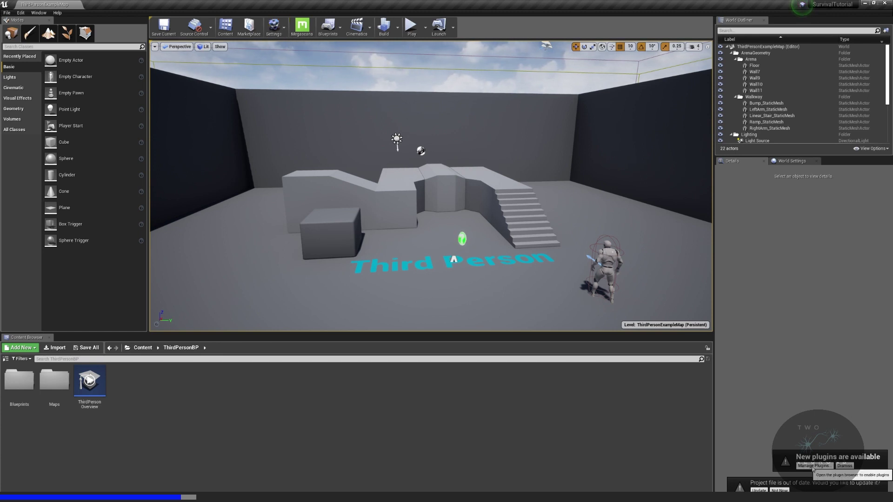
Disable the newly available Megascans plugin and update the out-of-date project file.
{"action": "left_click", "coordinate": [813, 466]}
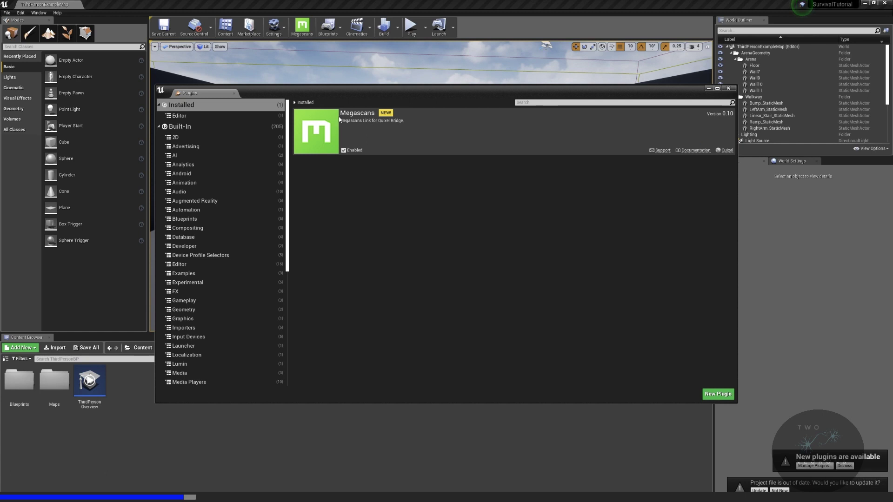
{"action": "left_click", "coordinate": [344, 151]}
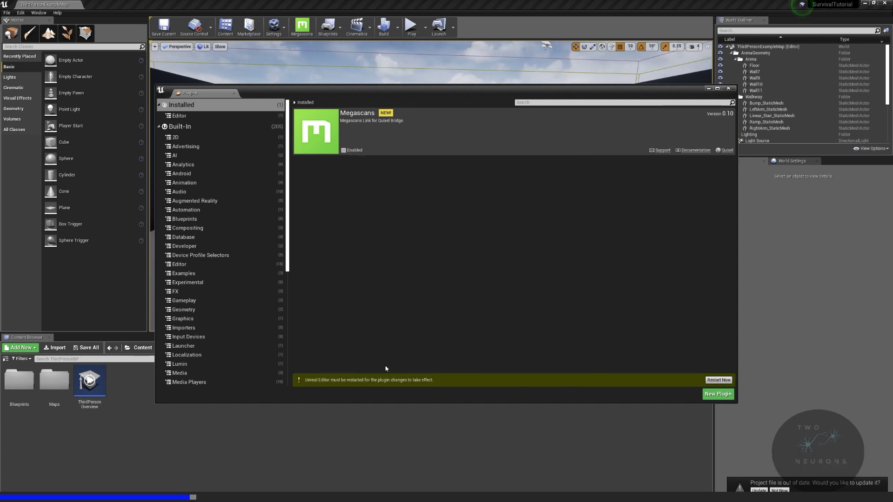
{"action": "left_click", "coordinate": [728, 88]}
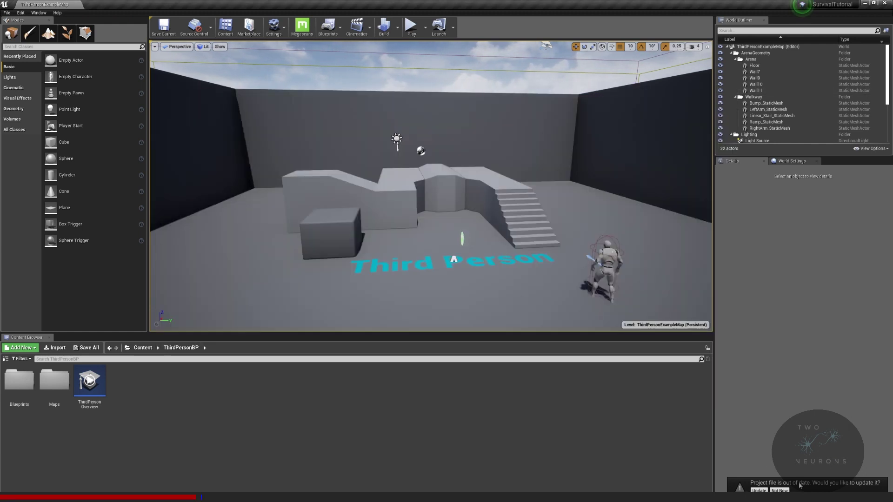
{"action": "left_click", "coordinate": [759, 490]}
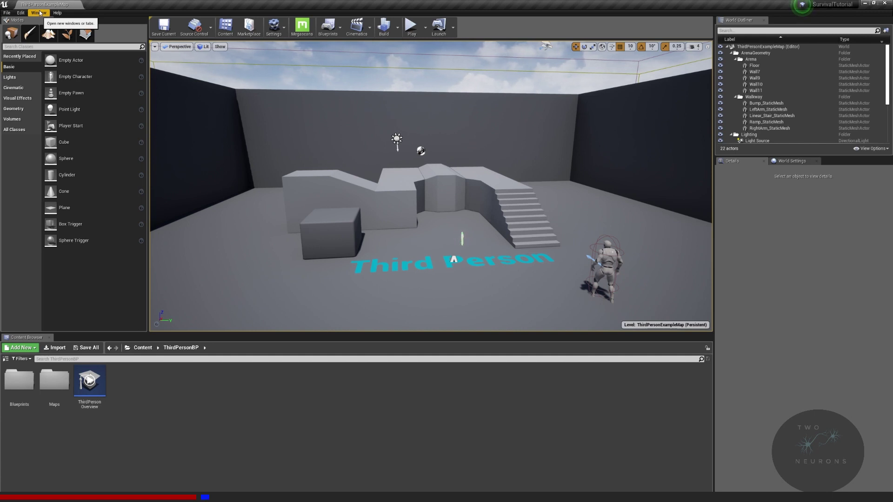
{"action": "left_click", "coordinate": [39, 12]}
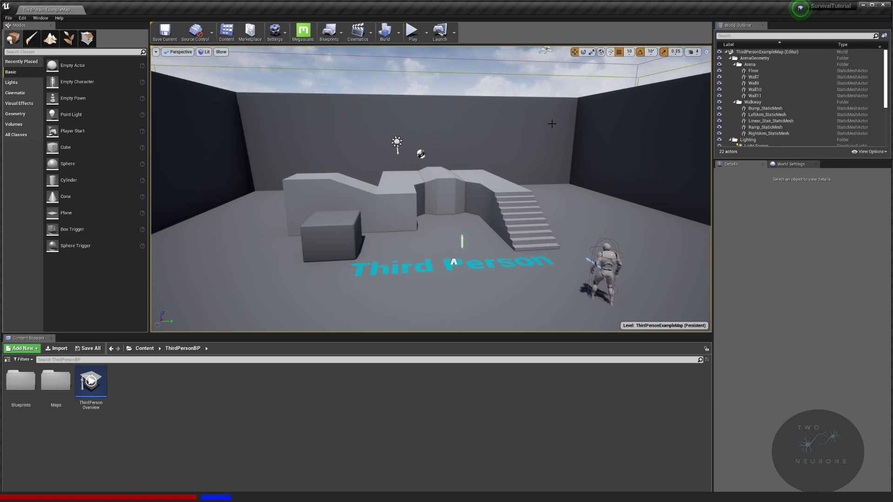
Show the content folder tree and create a folder named SurvivalGame directly under Content.
{"action": "left_click", "coordinate": [7, 359]}
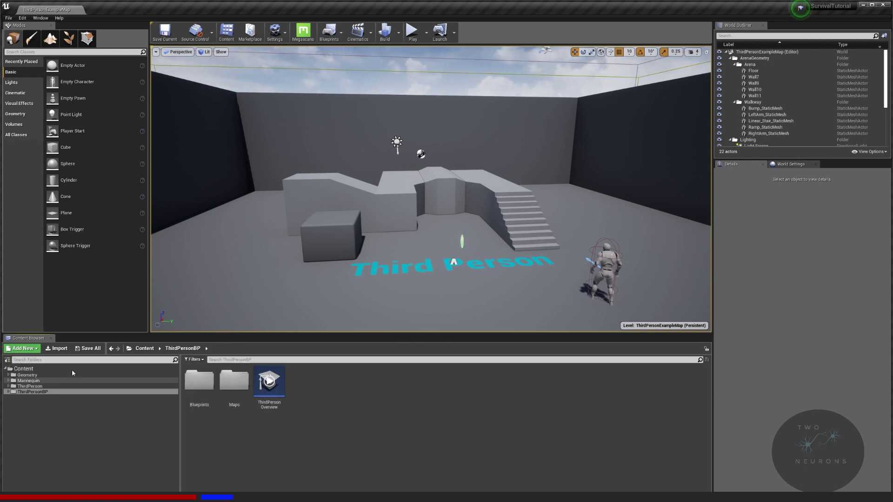
{"action": "left_click", "coordinate": [23, 368]}
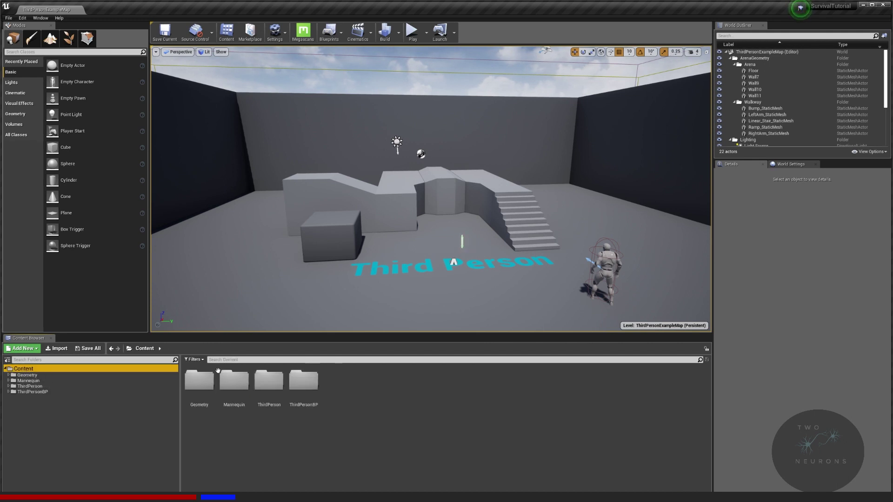
{"action": "right_click", "coordinate": [479, 418]}
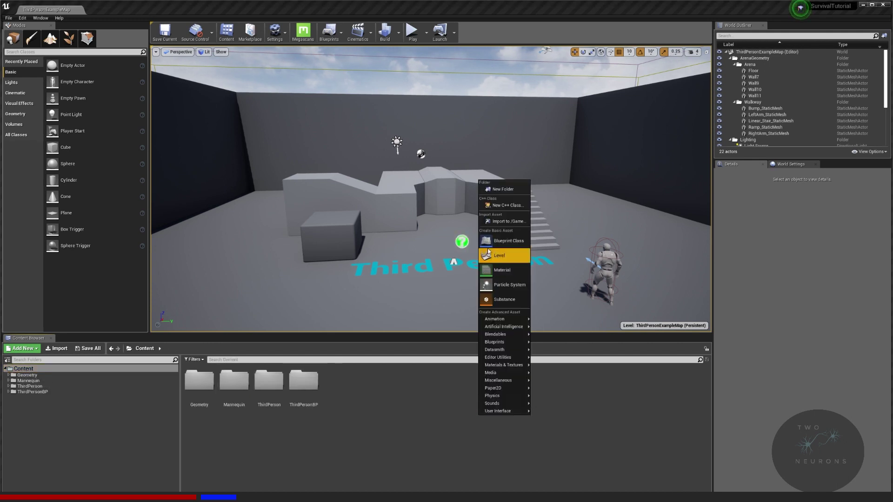
{"action": "left_click", "coordinate": [495, 190]}
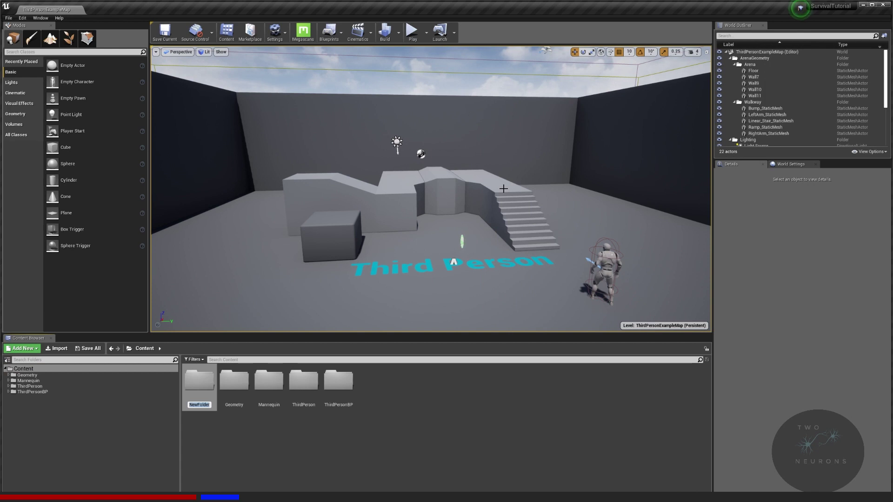
{"action": "type", "text": "Survival"}
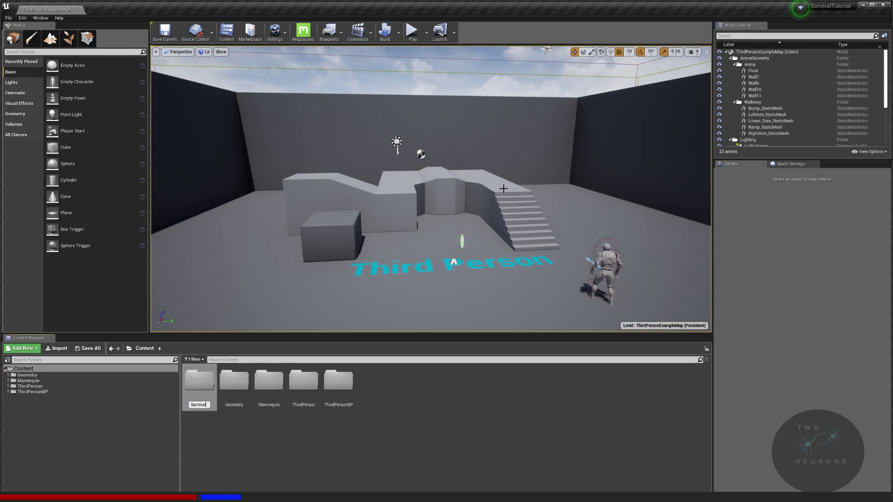
{"action": "type", "text": "Game"}
{"action": "key", "text": "Return"}
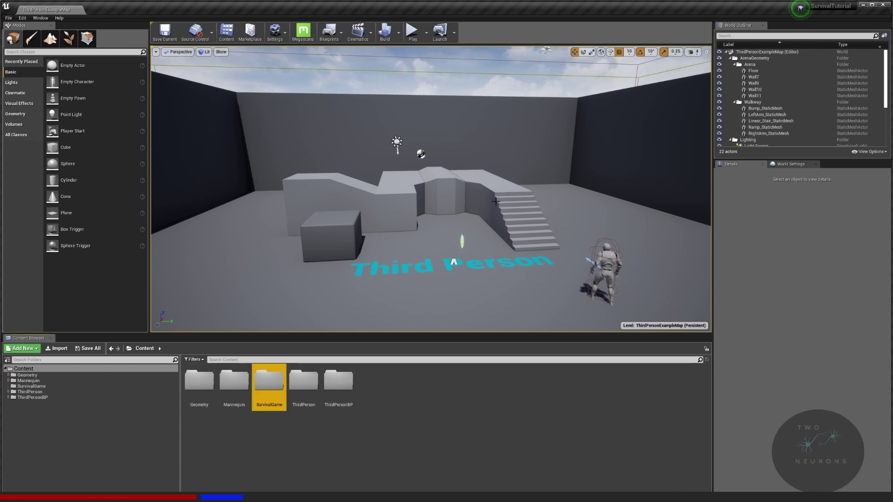
Create a folder named Core inside the SurvivalGame folder.
{"action": "double_click", "coordinate": [284, 379]}
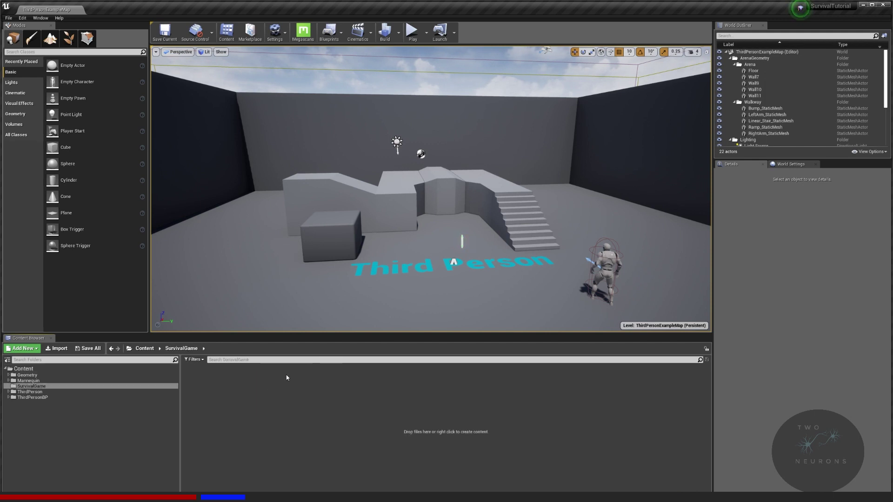
{"action": "right_click", "coordinate": [284, 383]}
{"action": "left_click", "coordinate": [321, 153]}
{"action": "type", "text": "Core"}
{"action": "key", "text": "Return"}
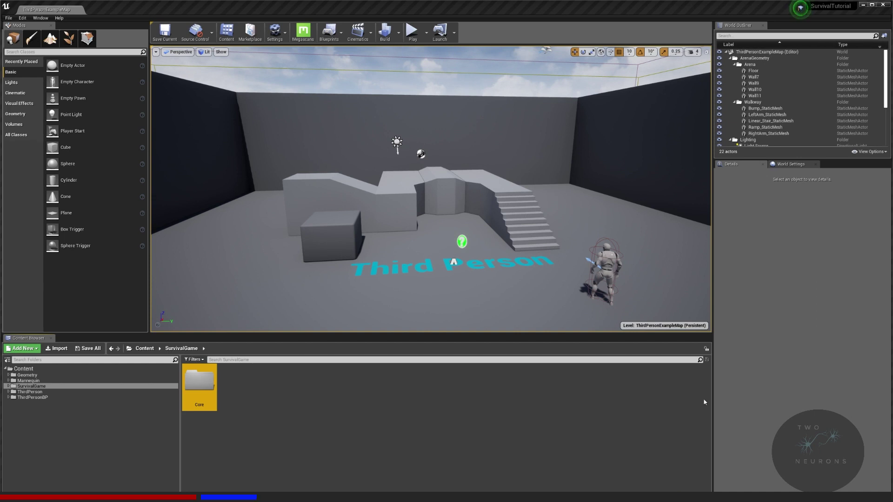
Create a folder named Character inside the Core folder.
{"action": "double_click", "coordinate": [204, 387]}
{"action": "right_click", "coordinate": [223, 386]}
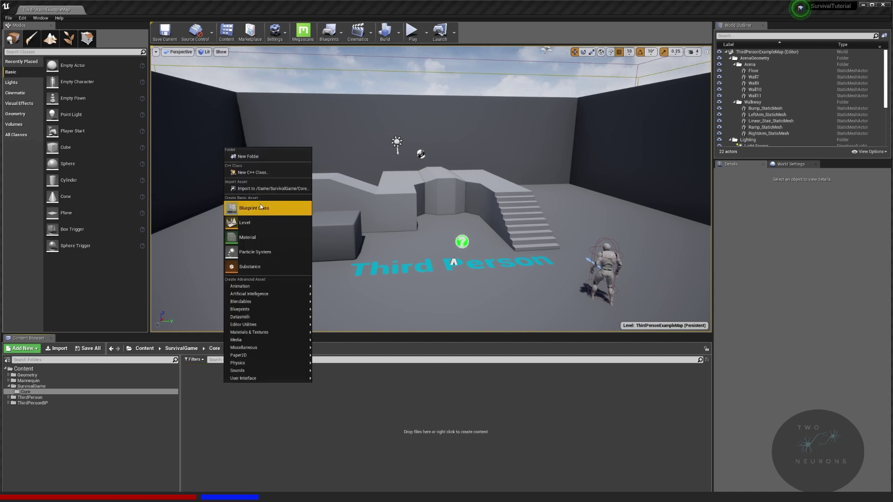
{"action": "left_click", "coordinate": [257, 156]}
{"action": "type", "text": "Character"}
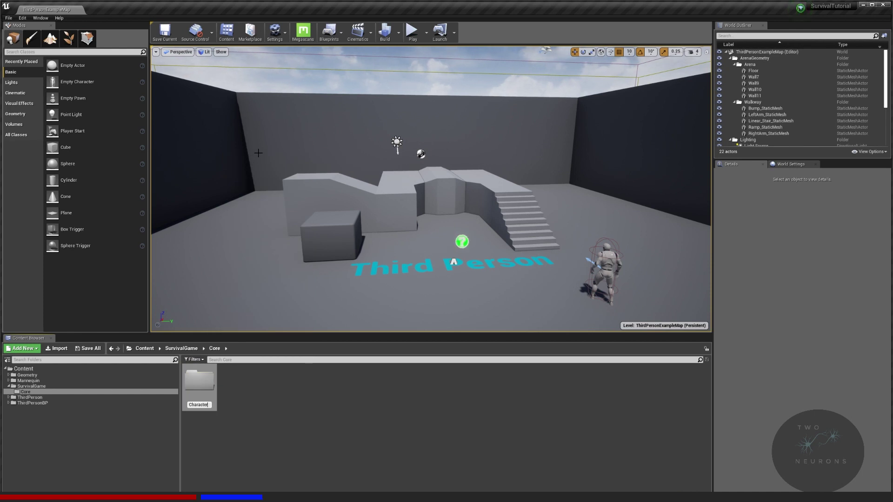
{"action": "key", "text": "Return"}
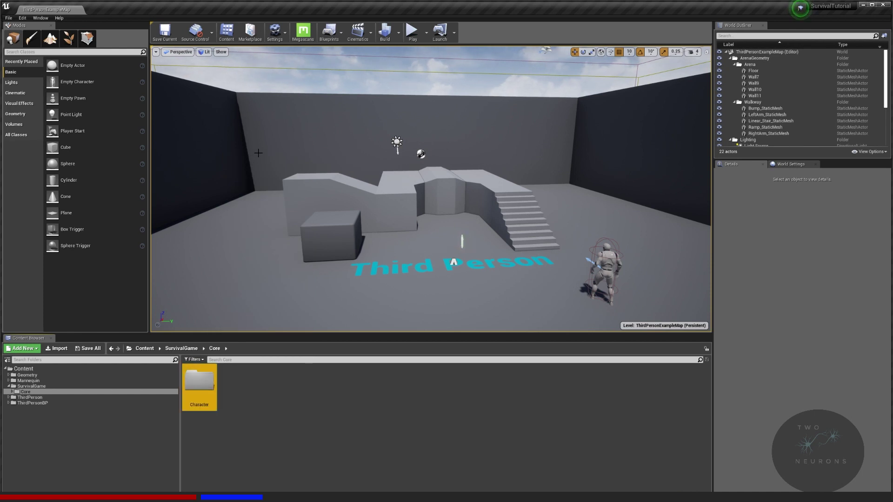
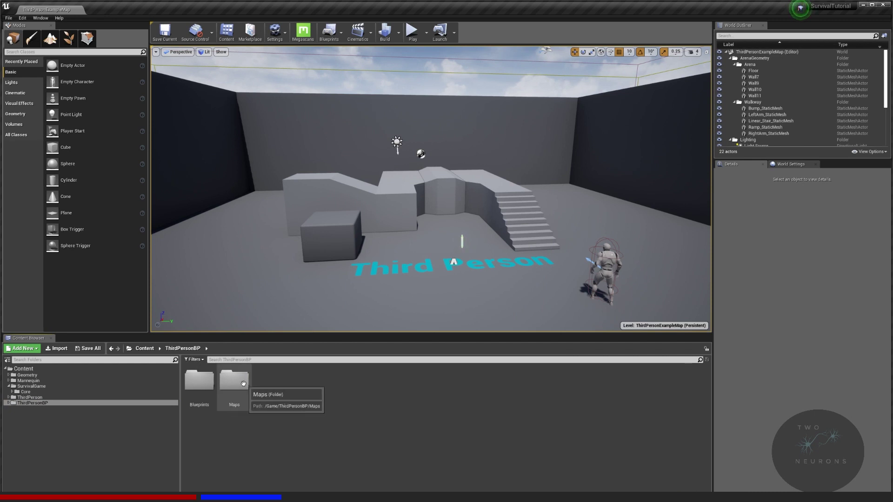
Move the ThirdPersonCharacter blueprint into Core's Character folder and the ThirdPersonGameMode blueprint into Core's Settings folder.
{"action": "double_click", "coordinate": [199, 384]}
{"action": "left_click", "coordinate": [200, 395]}
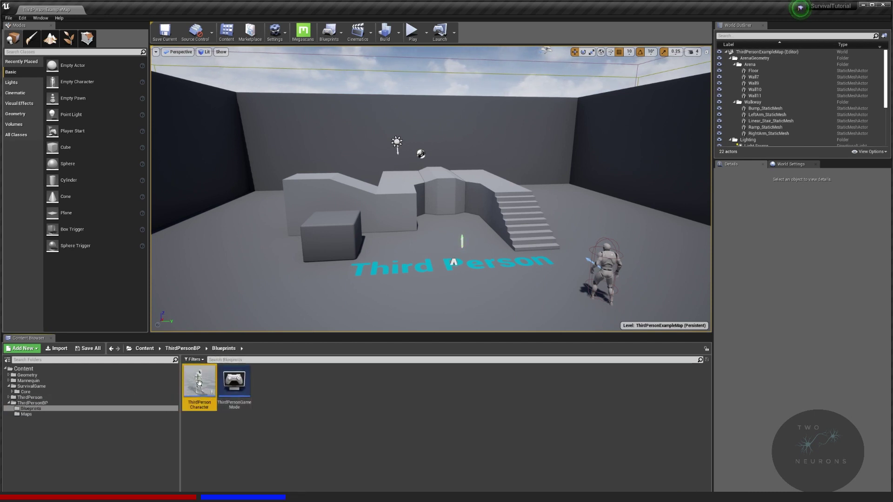
{"action": "left_click_drag", "start_coordinate": [199, 381], "coordinate": [91, 392]}
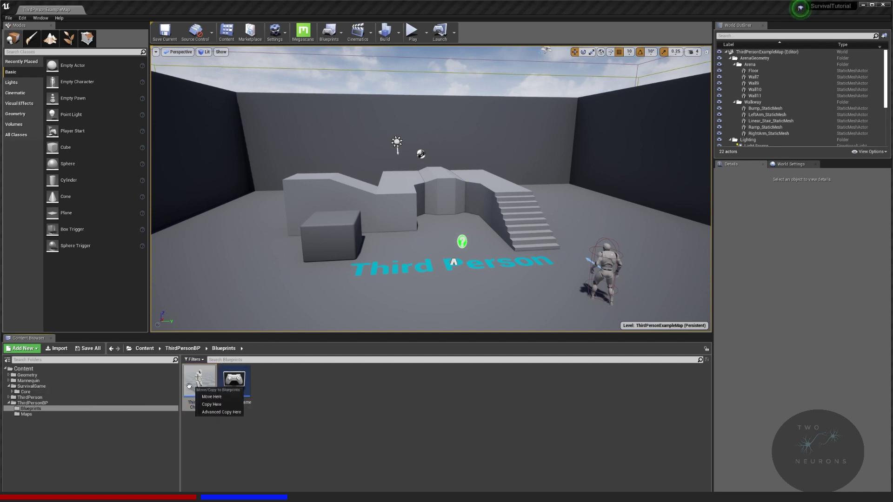
{"action": "left_click", "coordinate": [209, 399]}
{"action": "left_click_drag", "start_coordinate": [199, 386], "coordinate": [46, 399]}
{"action": "left_click", "coordinate": [70, 411]}
{"action": "left_click_drag", "start_coordinate": [199, 386], "coordinate": [36, 402]}
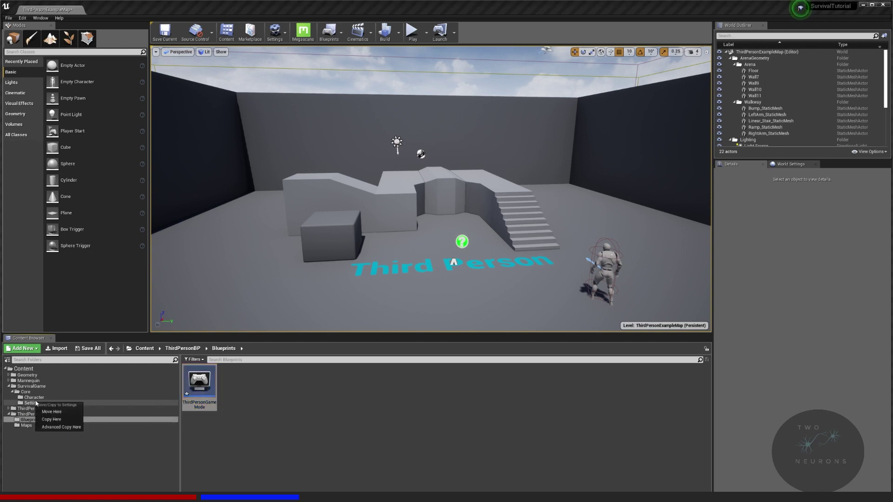
{"action": "left_click", "coordinate": [49, 412]}
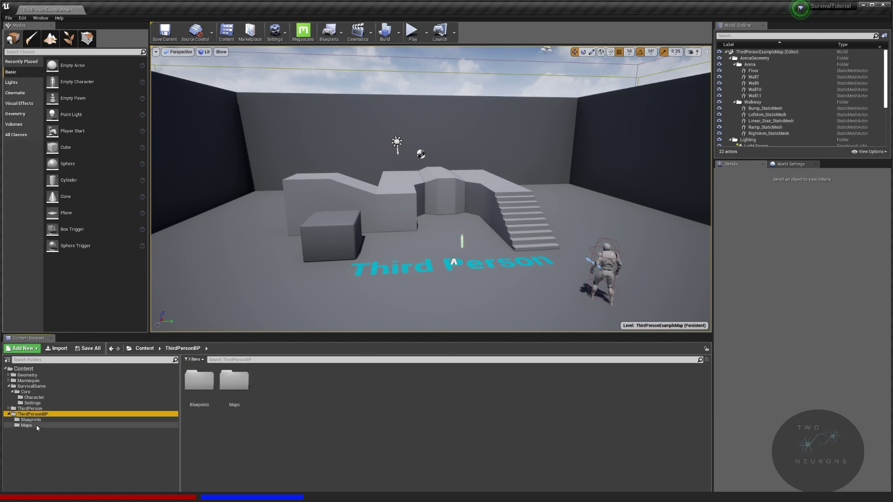
Create a folder named Maps directly inside the SurvivalGame folder.
{"action": "left_click", "coordinate": [40, 392]}
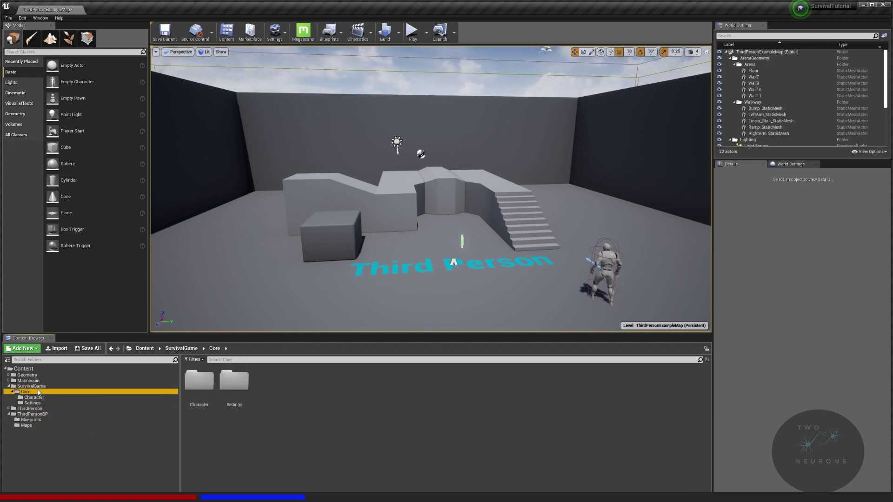
{"action": "left_click", "coordinate": [31, 386]}
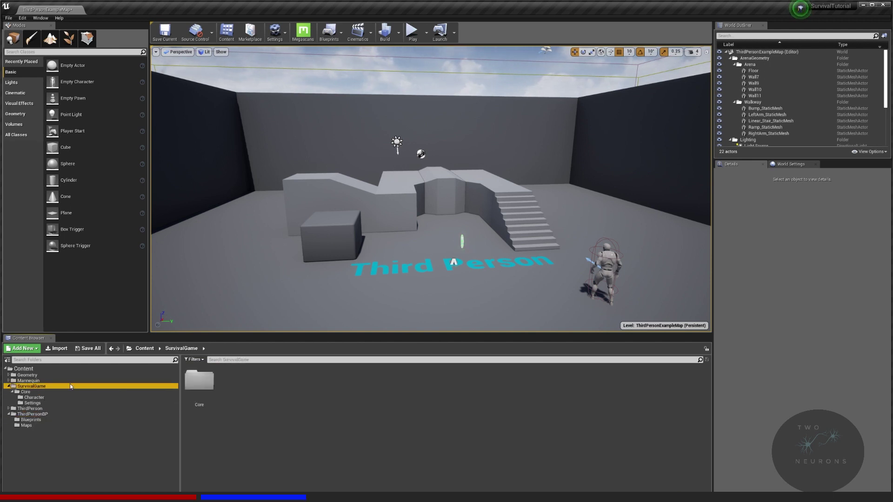
{"action": "right_click", "coordinate": [253, 387]}
{"action": "left_click", "coordinate": [307, 159]}
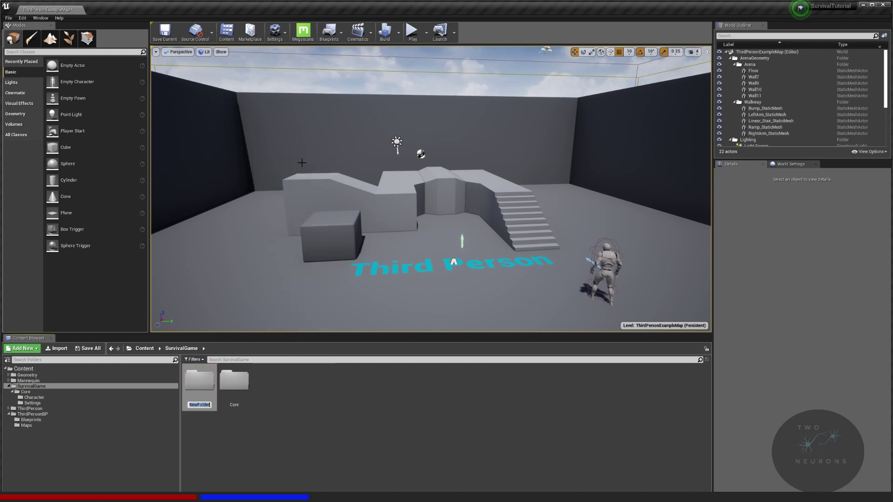
{"action": "type", "text": "Maps"}
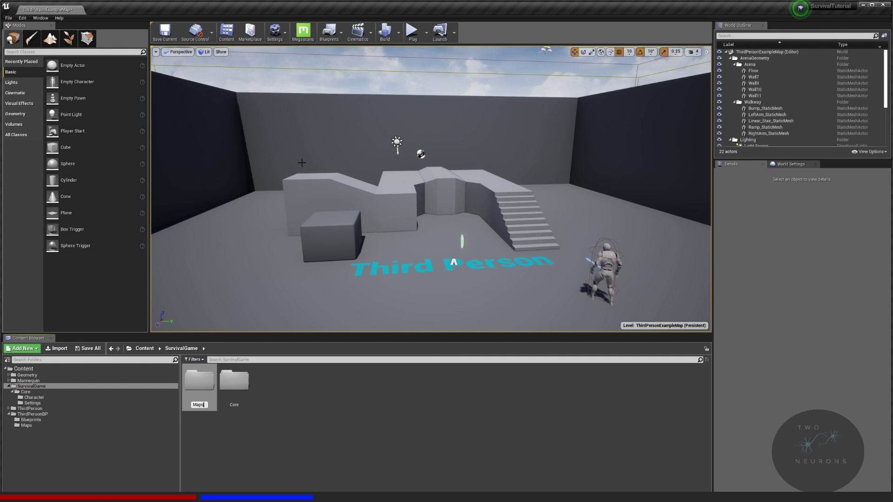
{"action": "key", "text": "Return"}
{"action": "key", "text": "Return"}
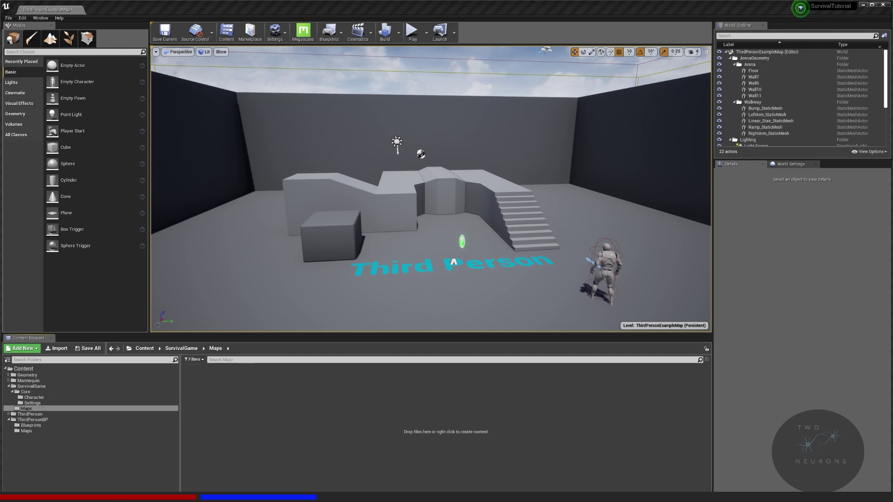
Move ThirdPersonExampleMap and its map build data from ThirdPersonBP's Maps folder into SurvivalGame's Maps folder.
{"action": "left_click", "coordinate": [75, 430]}
{"action": "left_click", "coordinate": [199, 385]}
{"action": "left_click", "coordinate": [235, 396], "text": "shift"}
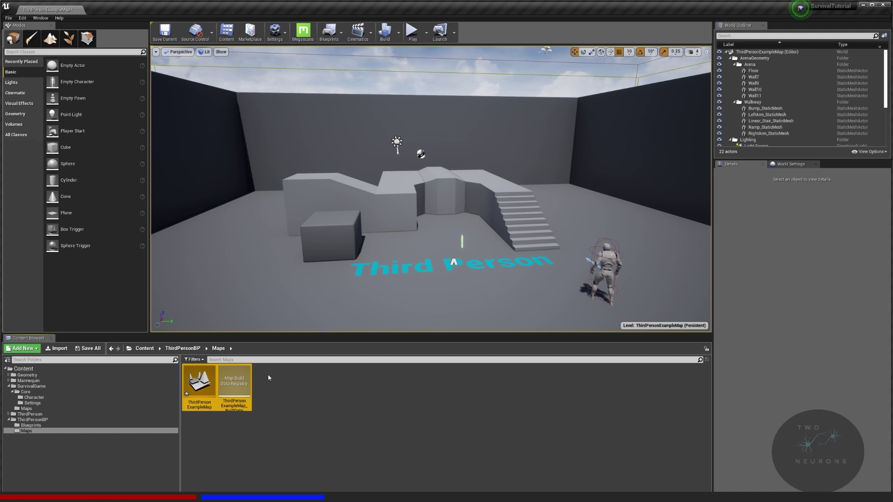
{"action": "left_click_drag", "start_coordinate": [193, 382], "coordinate": [27, 409]}
{"action": "left_click", "coordinate": [62, 422]}
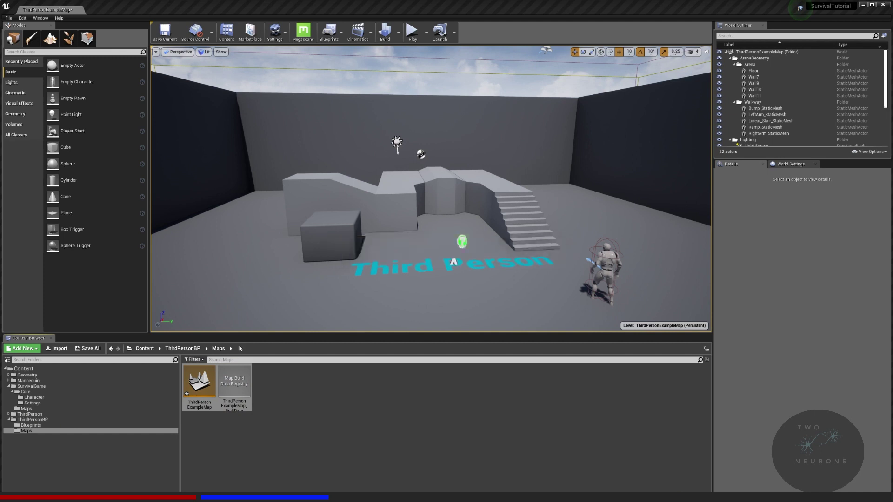
Fix up redirectors in the ThirdPersonBP folder and delete that folder.
{"action": "right_click", "coordinate": [36, 419]}
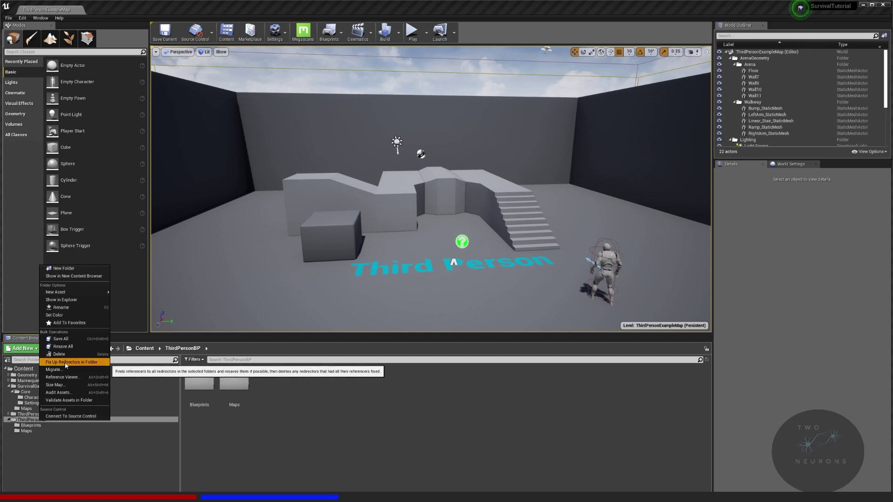
{"action": "left_click", "coordinate": [66, 366]}
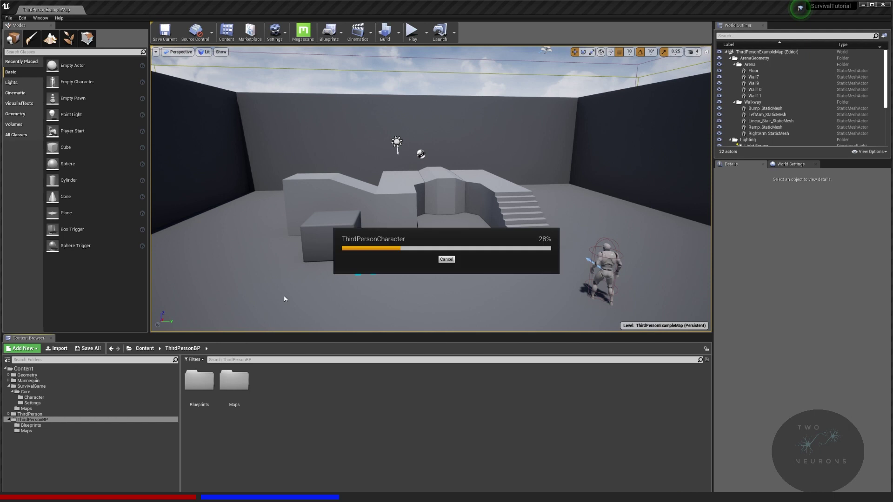
{"action": "right_click", "coordinate": [48, 420]}
{"action": "left_click", "coordinate": [98, 357]}
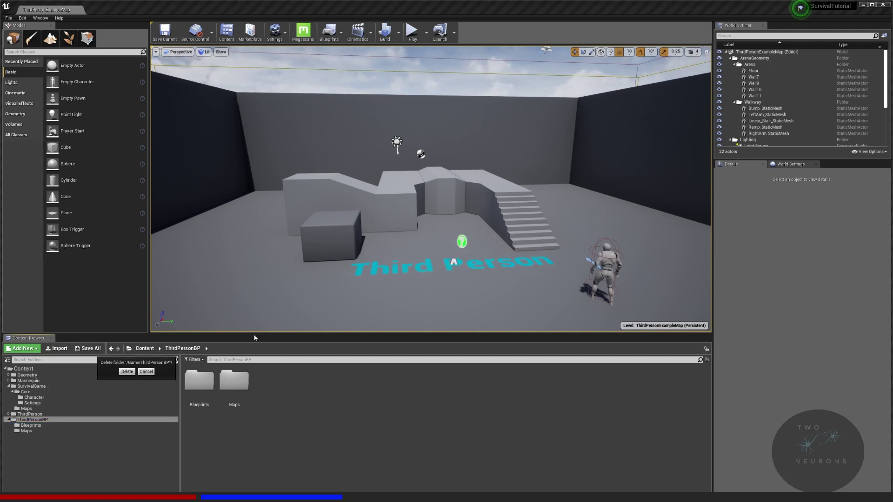
{"action": "left_click", "coordinate": [129, 373]}
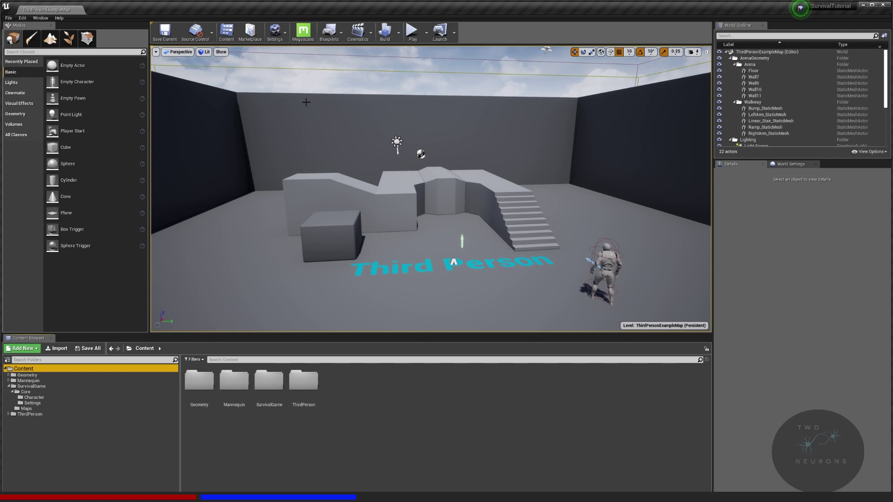
In the project's Maps & Modes settings, set the Editor Startup Map to the ThirdPersonExampleMap stored in SurvivalGame/Maps.
{"action": "left_click", "coordinate": [275, 30]}
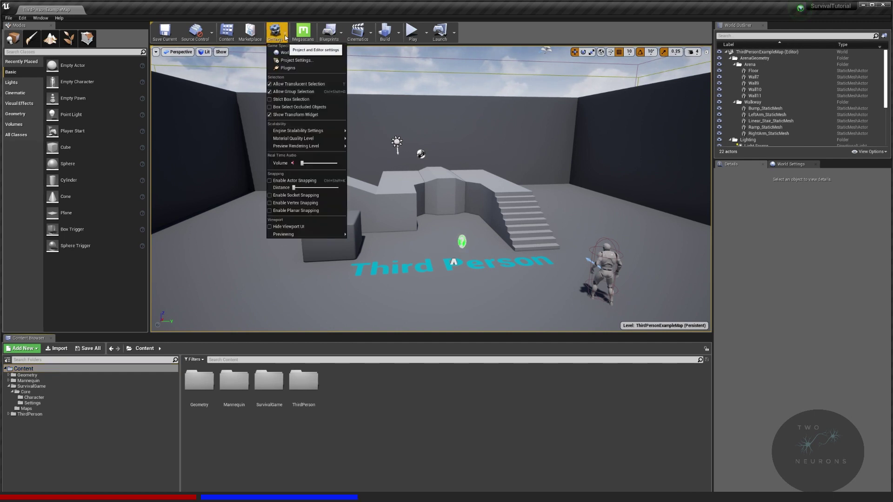
{"action": "left_click", "coordinate": [303, 60]}
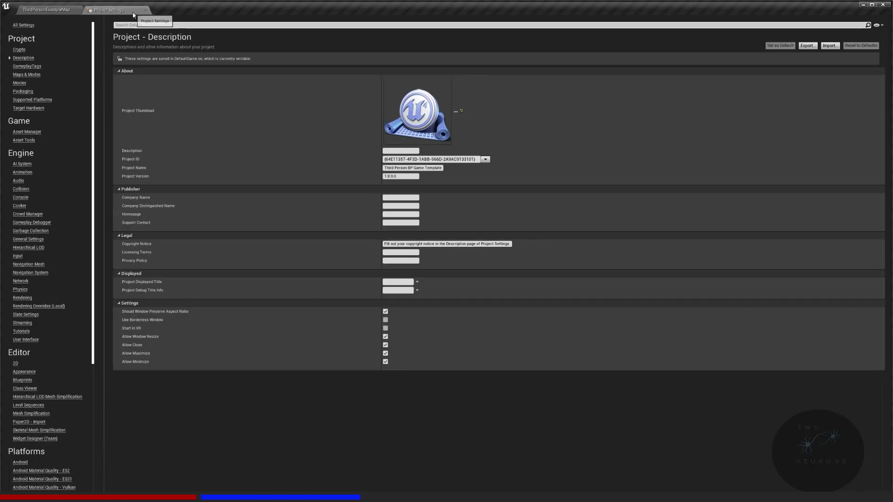
{"action": "left_click", "coordinate": [32, 74]}
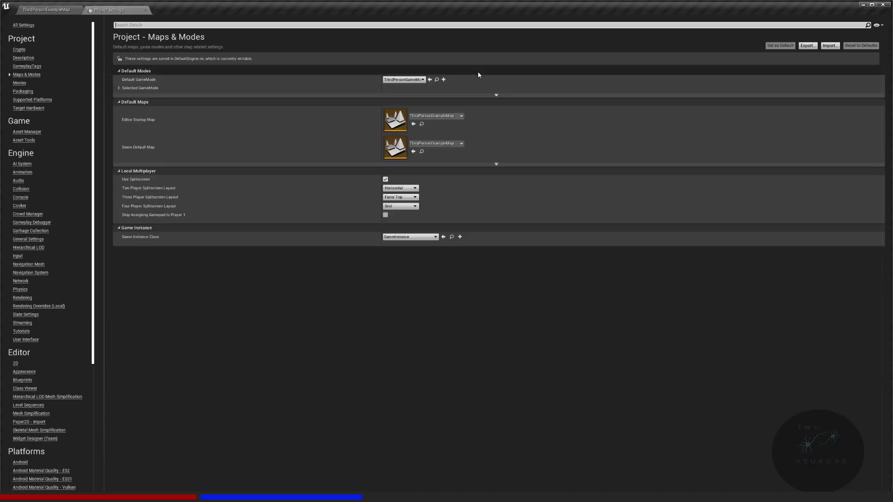
{"action": "left_click", "coordinate": [455, 117]}
{"action": "left_click", "coordinate": [447, 193]}
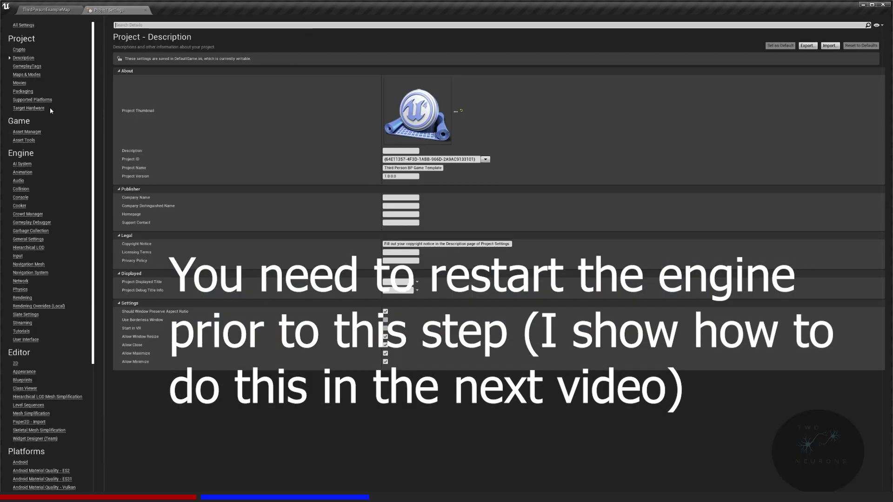
{"action": "left_click", "coordinate": [28, 75]}
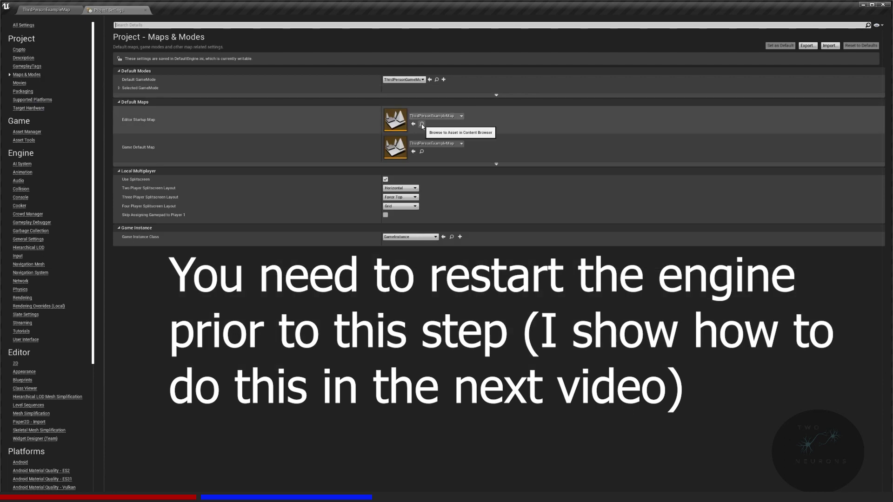
{"action": "left_click", "coordinate": [460, 116]}
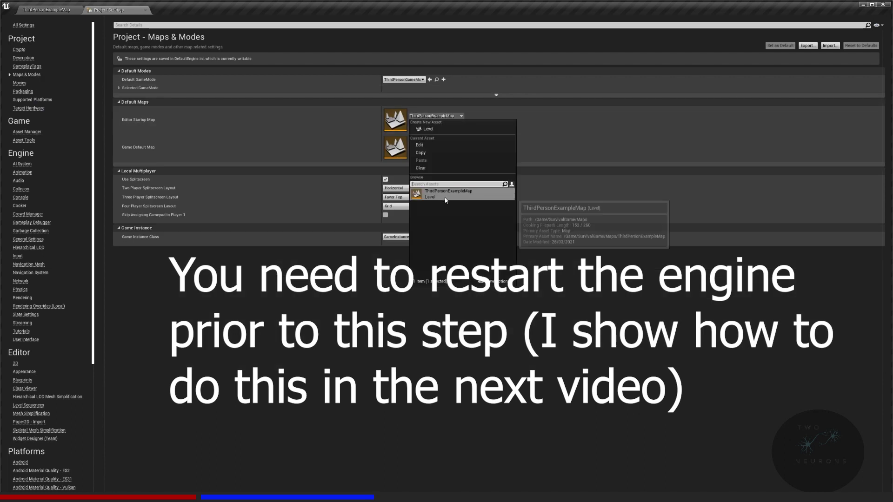
Detach and enlarge the Project Settings window to locate the editor startup map in the content browser, and close the settings.
{"action": "left_click_drag", "start_coordinate": [116, 10], "coordinate": [345, 100]}
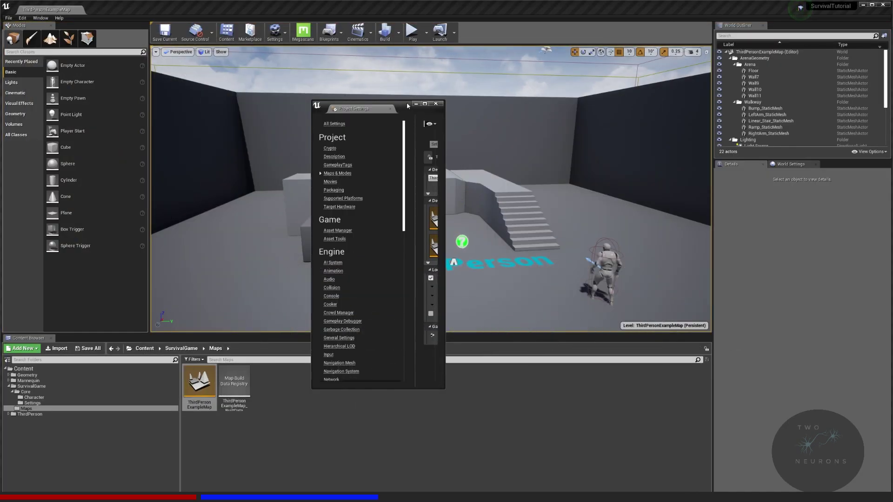
{"action": "left_click_drag", "start_coordinate": [442, 388], "coordinate": [659, 310]}
{"action": "left_click", "coordinate": [541, 222]}
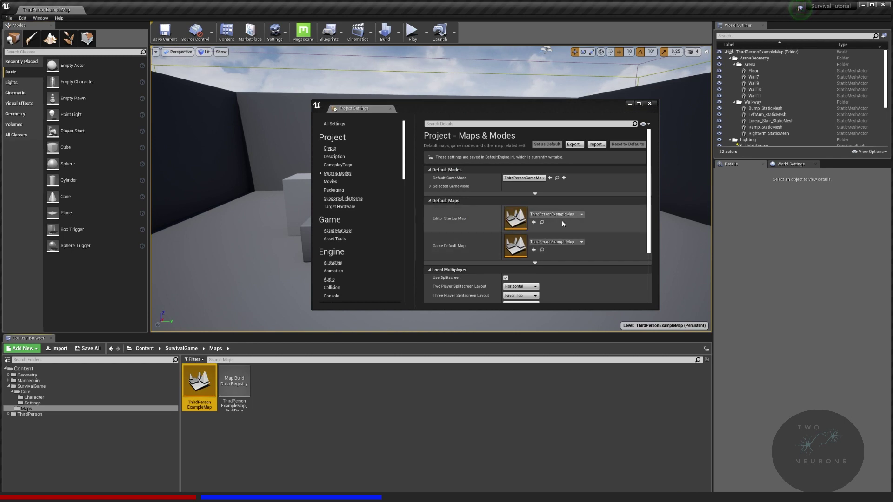
{"action": "left_click", "coordinate": [358, 106]}
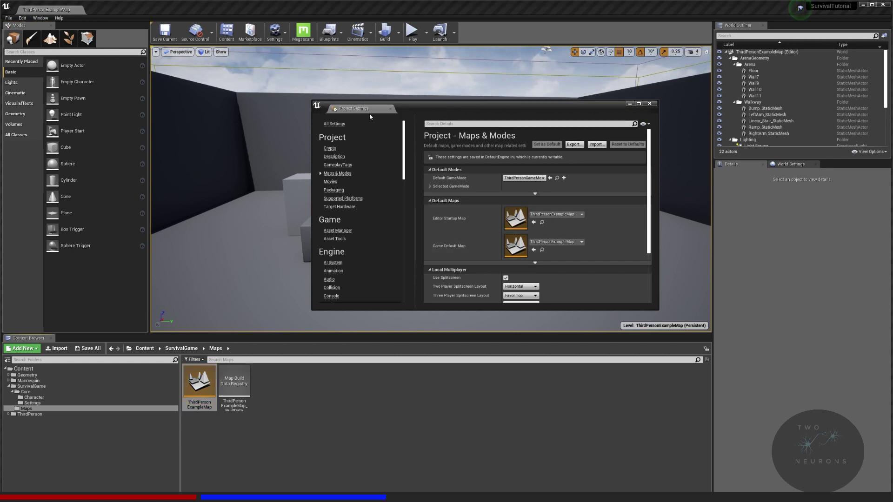
{"action": "left_click", "coordinate": [649, 104]}
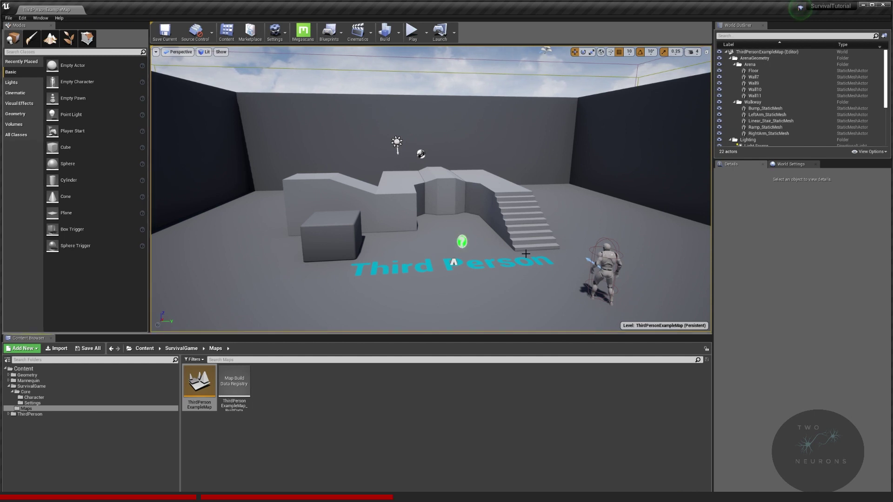
Delete the documentation actor and the Third Person floor text from the level.
{"action": "left_click", "coordinate": [464, 241]}
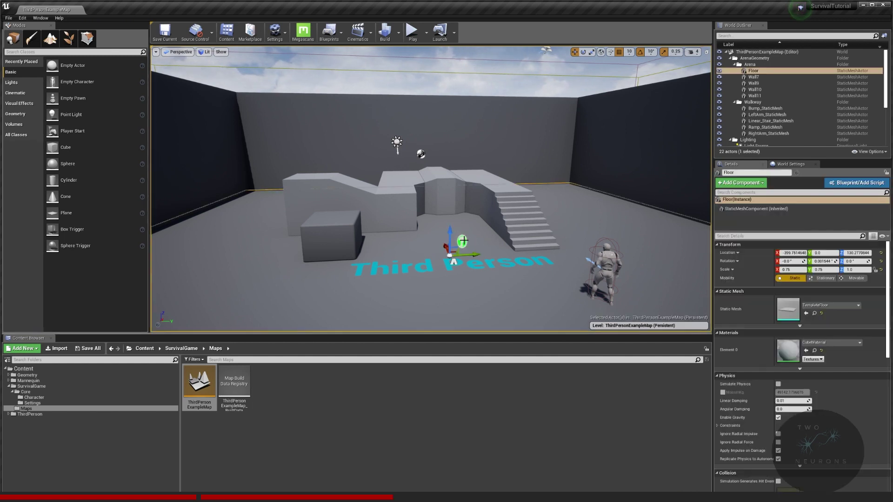
{"action": "left_click", "coordinate": [463, 240]}
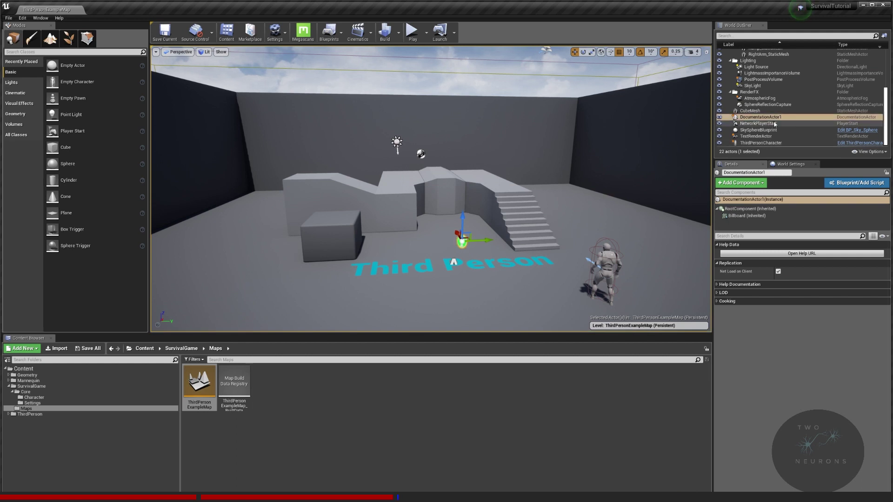
{"action": "key", "text": "Delete"}
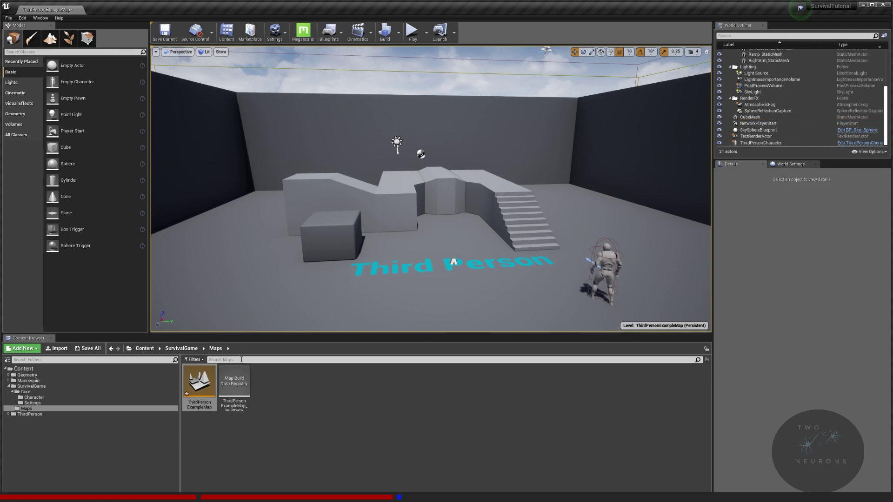
{"action": "right_click_drag", "start_coordinate": [581, 195], "coordinate": [554, 228]}
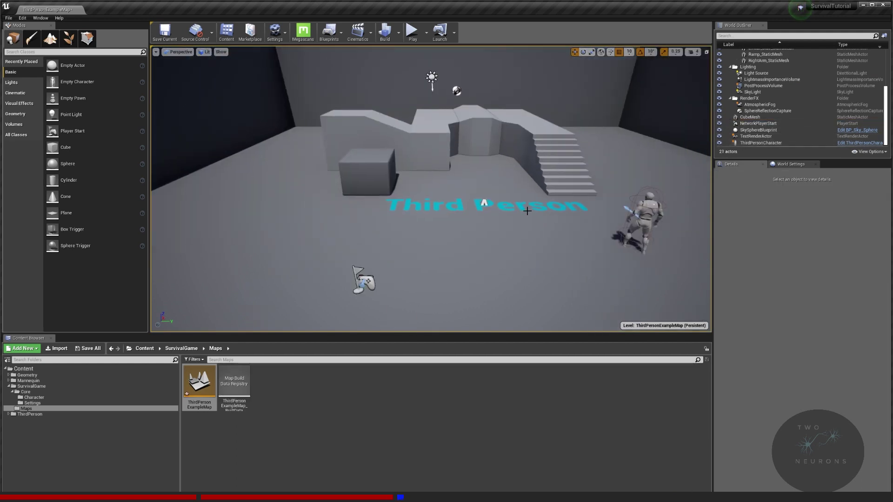
{"action": "left_click", "coordinate": [524, 204]}
{"action": "left_click", "coordinate": [484, 203]}
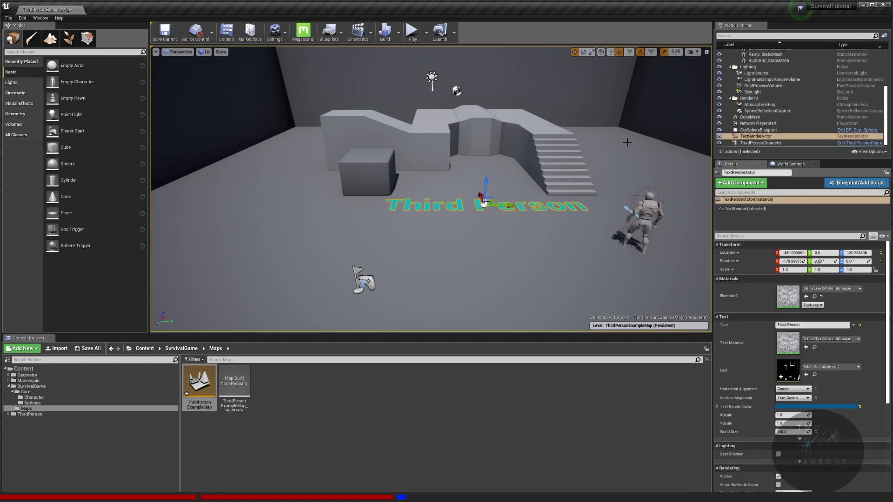
{"action": "key", "text": "Delete"}
Delete the NetworkPlayerStart actor from the level.
{"action": "right_click_drag", "start_coordinate": [509, 177], "coordinate": [448, 258]}
{"action": "left_click", "coordinate": [373, 224]}
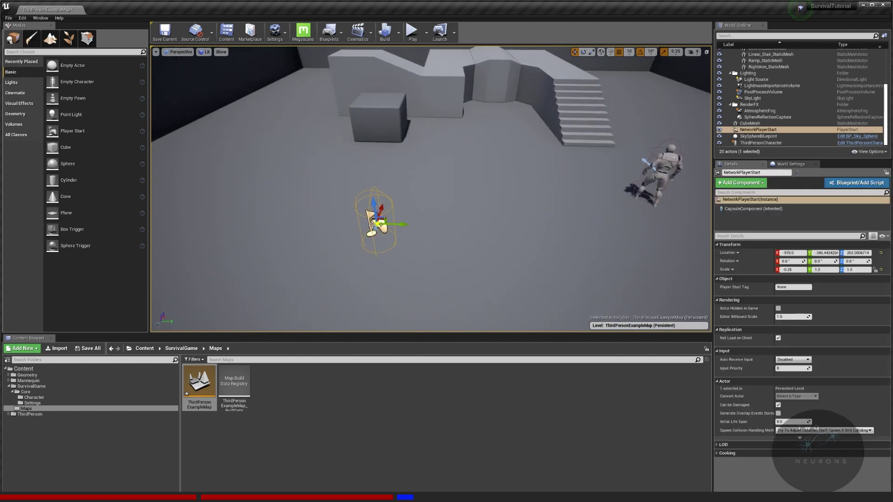
{"action": "key", "text": "Delete"}
{"action": "right_click_drag", "start_coordinate": [389, 213], "coordinate": [362, 206]}
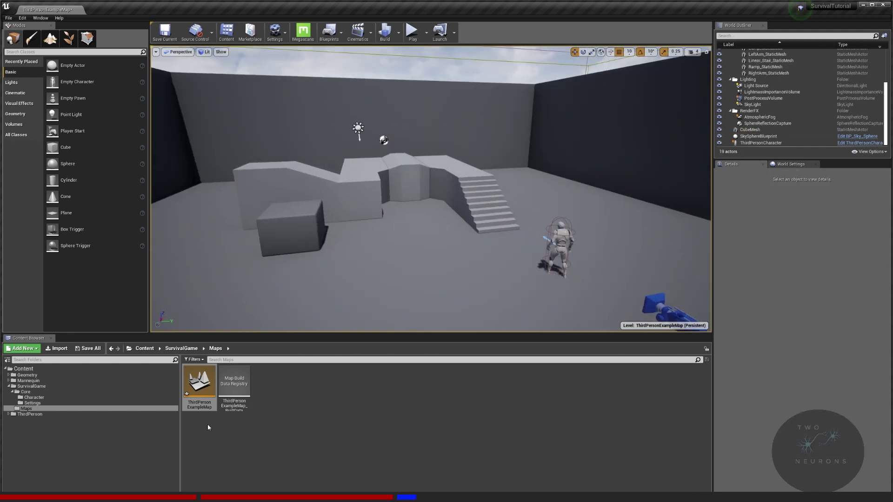
Rename the ThirdPersonCharacter blueprint in Core's Character folder to BP_FirstPersonCharacter.
{"action": "left_click", "coordinate": [67, 392]}
{"action": "left_click", "coordinate": [66, 397]}
{"action": "left_click", "coordinate": [199, 384]}
{"action": "key", "text": "F2"}
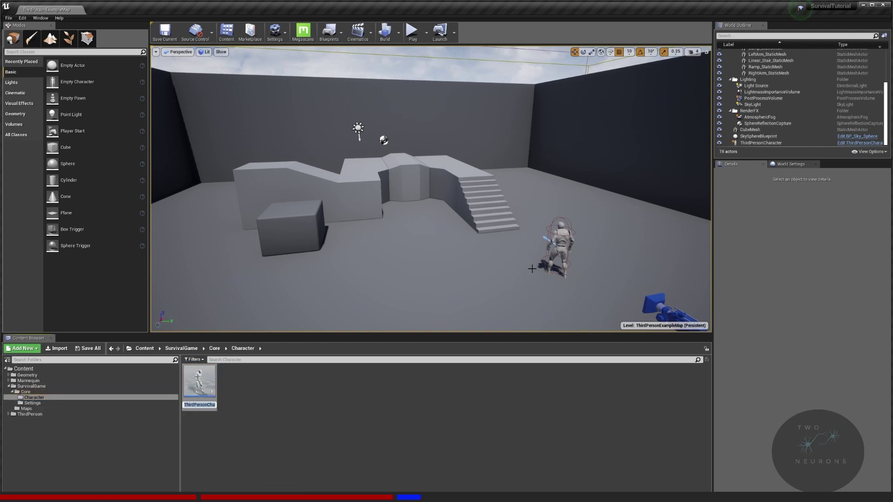
{"action": "type", "text": "BP)"}
{"action": "key", "text": "BackSpace"}
{"action": "type", "text": "_FirstPer"}
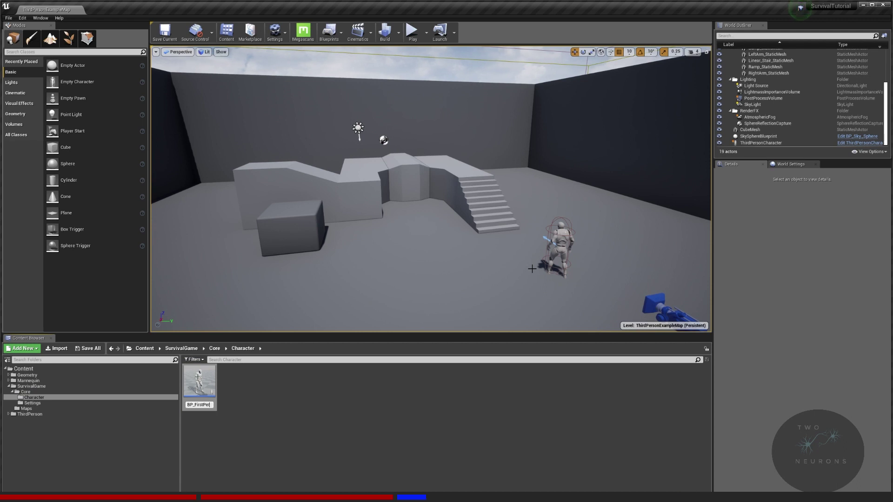
{"action": "type", "text": "sonCharacter"}
{"action": "key", "text": "Return"}
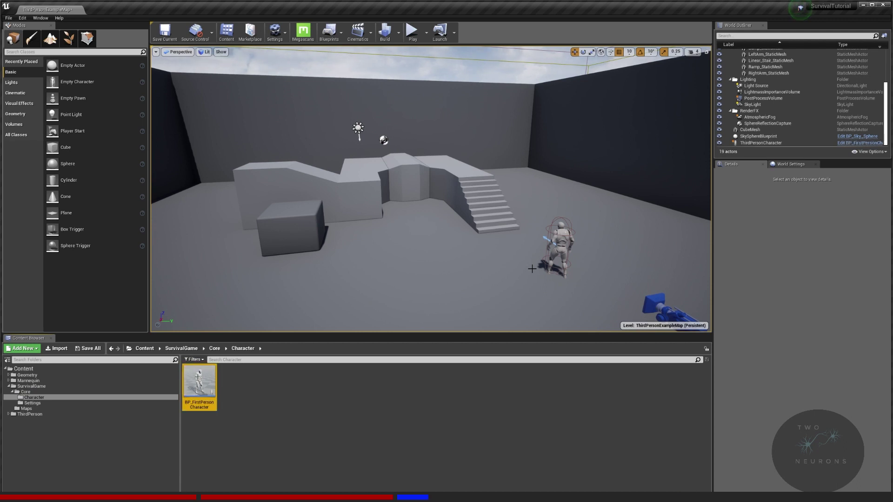
Rename the ThirdPersonGameMode blueprint in Core's Settings folder to BP_SurvivalGameMode and return to the Core folder.
{"action": "left_click", "coordinate": [133, 402]}
{"action": "left_click", "coordinate": [199, 381]}
{"action": "key", "text": "F2"}
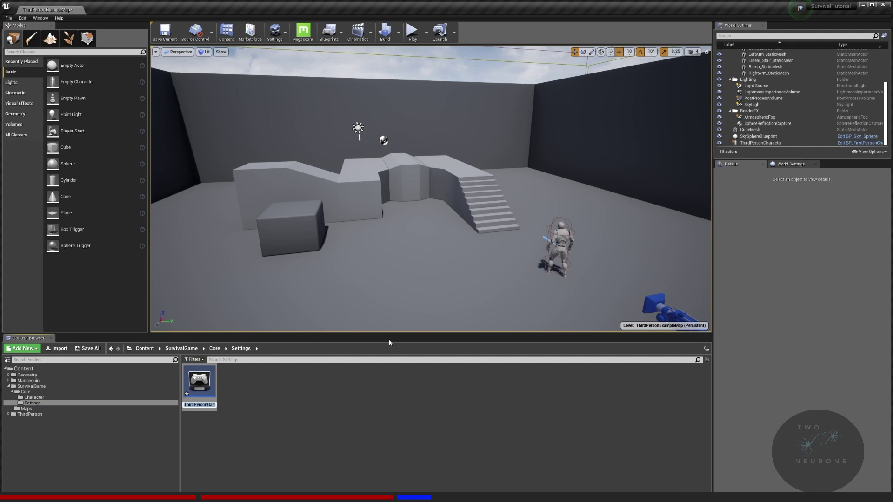
{"action": "type", "text": "SurvivalGame"}
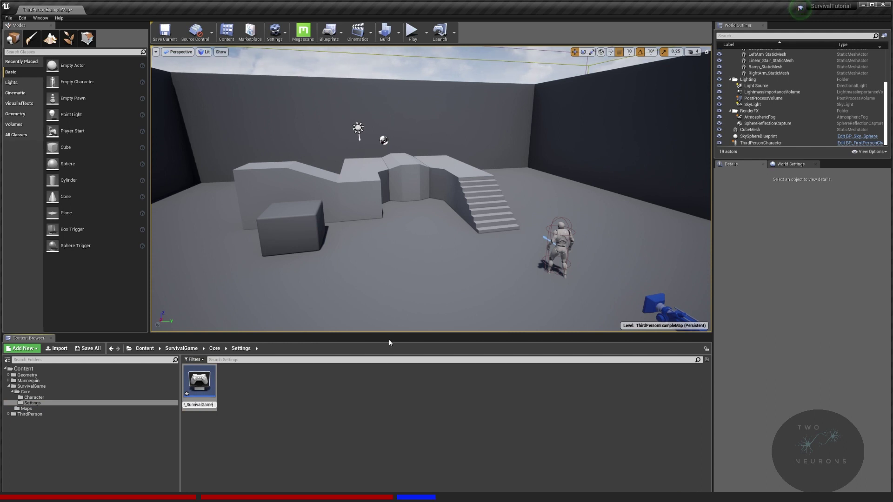
{"action": "key", "text": "Return"}
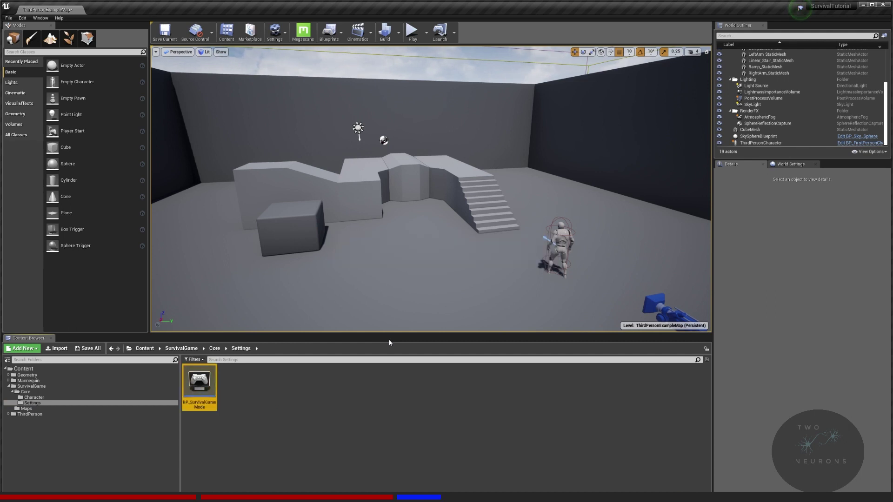
{"action": "left_click", "coordinate": [68, 393]}
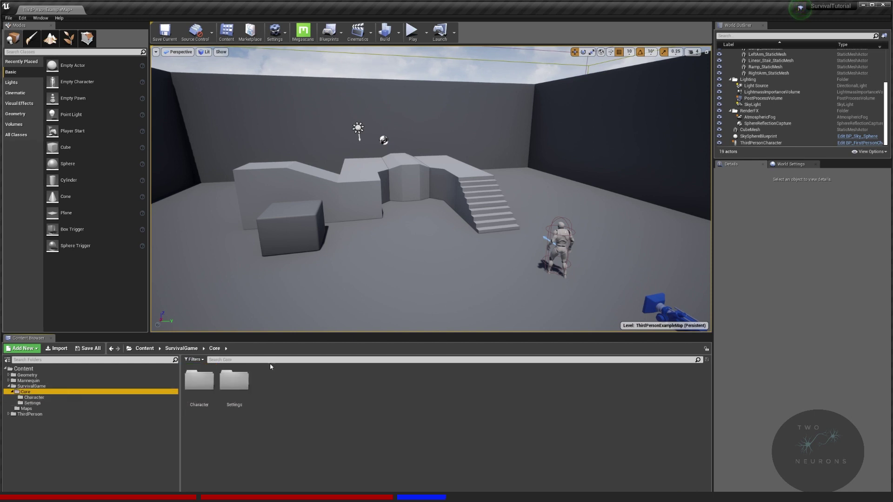
Create a folder named Animations in the SurvivalGame folder.
{"action": "left_click", "coordinate": [181, 348]}
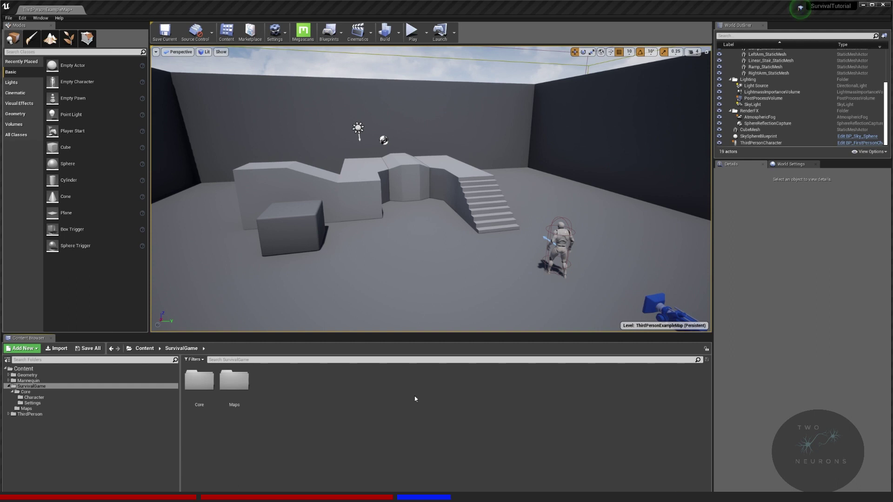
{"action": "right_click", "coordinate": [319, 402]}
{"action": "left_click", "coordinate": [344, 174]}
{"action": "type", "text": "Animations"}
{"action": "key", "text": "Return"}
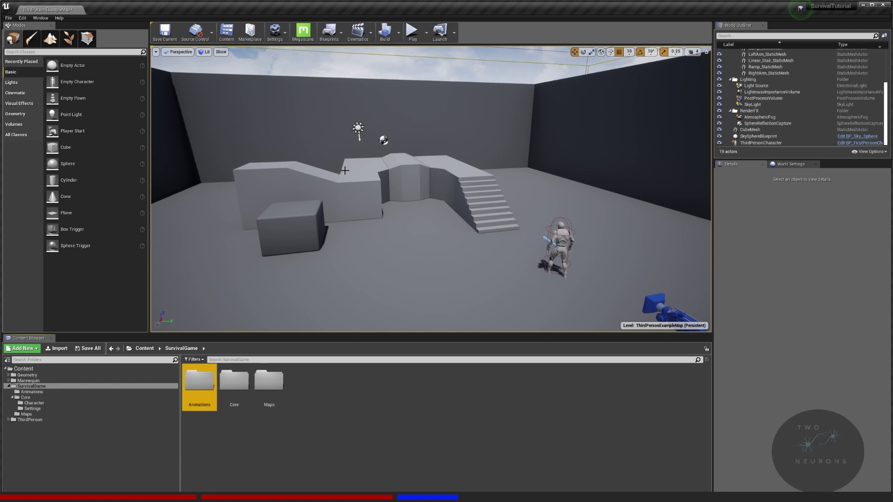
Add a Materials folder inside SurvivalGame.
{"action": "right_click", "coordinate": [331, 383]}
{"action": "left_click", "coordinate": [383, 155]}
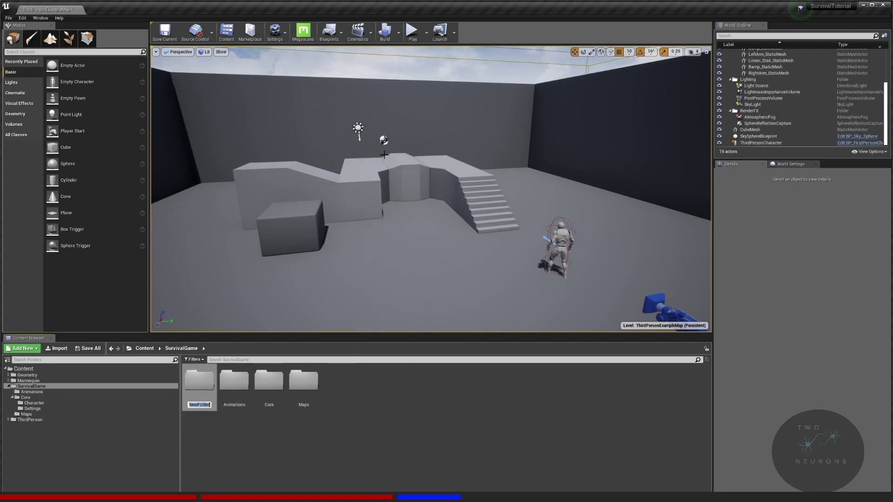
{"action": "type", "text": "Materials"}
{"action": "key", "text": "Return"}
Add a Meshes folder inside SurvivalGame.
{"action": "right_click", "coordinate": [391, 392]}
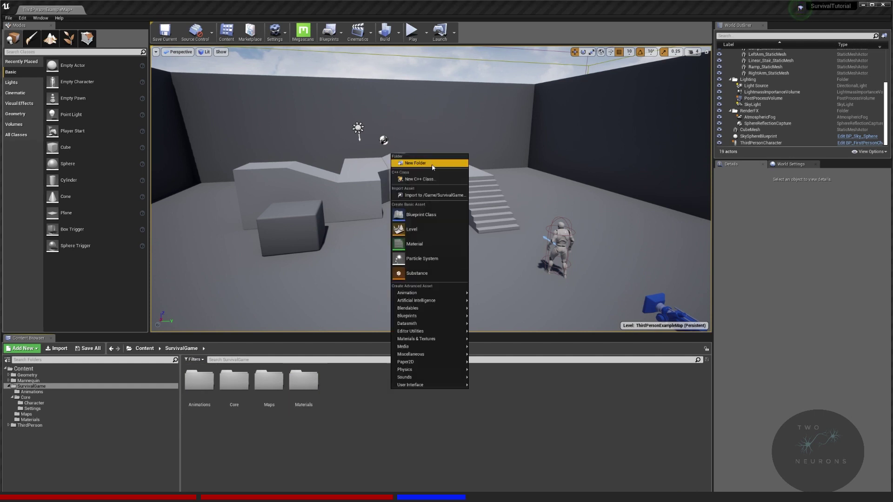
{"action": "left_click", "coordinate": [418, 160]}
{"action": "type", "text": "Meshes"}
{"action": "key", "text": "Return"}
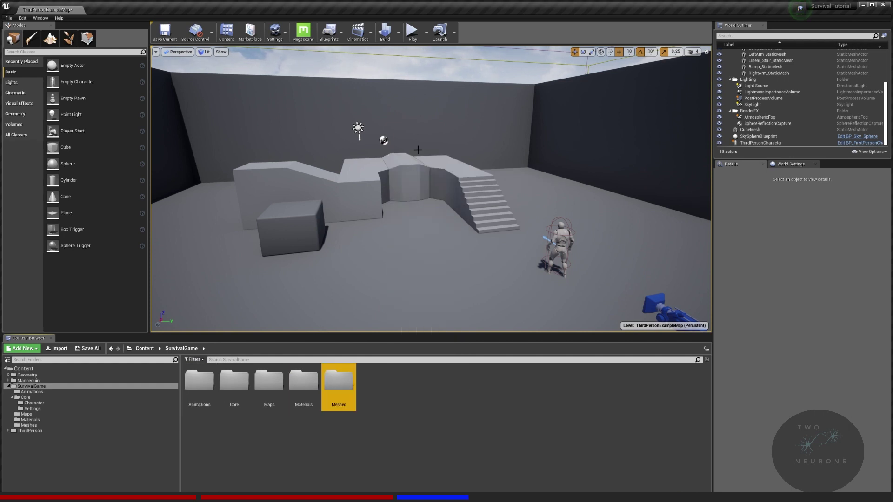
Add a Textures folder inside SurvivalGame.
{"action": "right_click", "coordinate": [384, 398]}
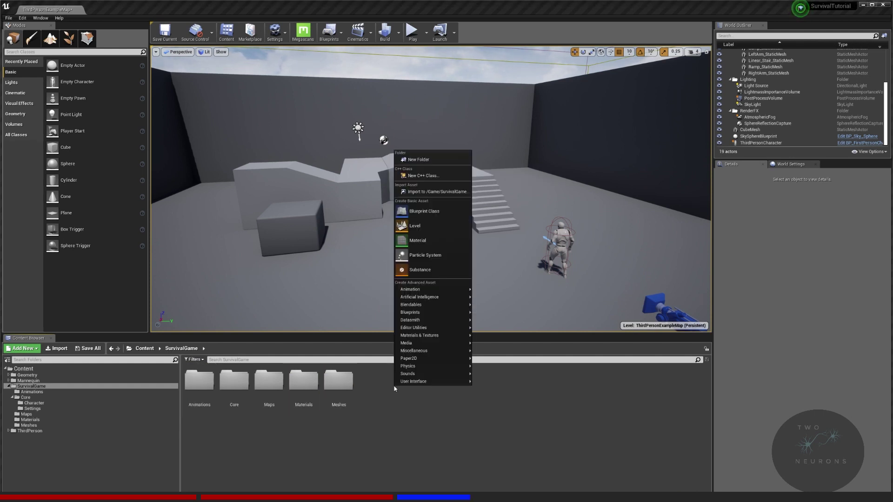
{"action": "left_click", "coordinate": [434, 160]}
{"action": "type", "text": "Textures"}
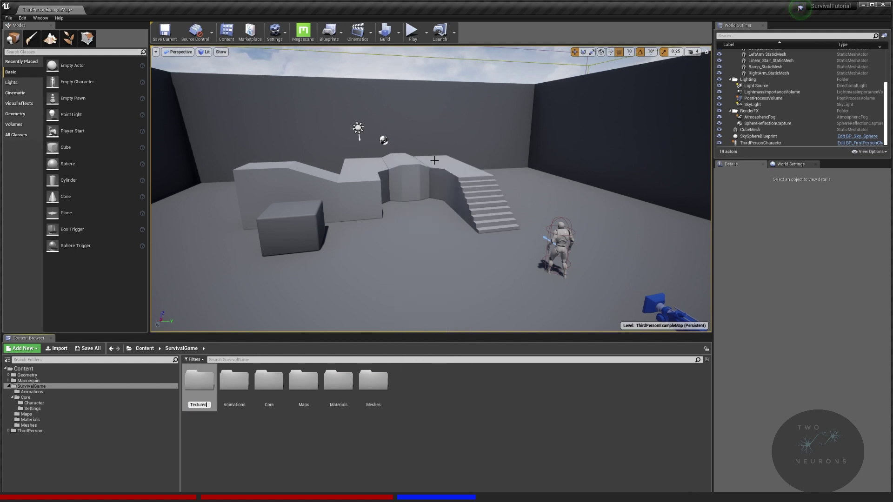
{"action": "key", "text": "Return"}
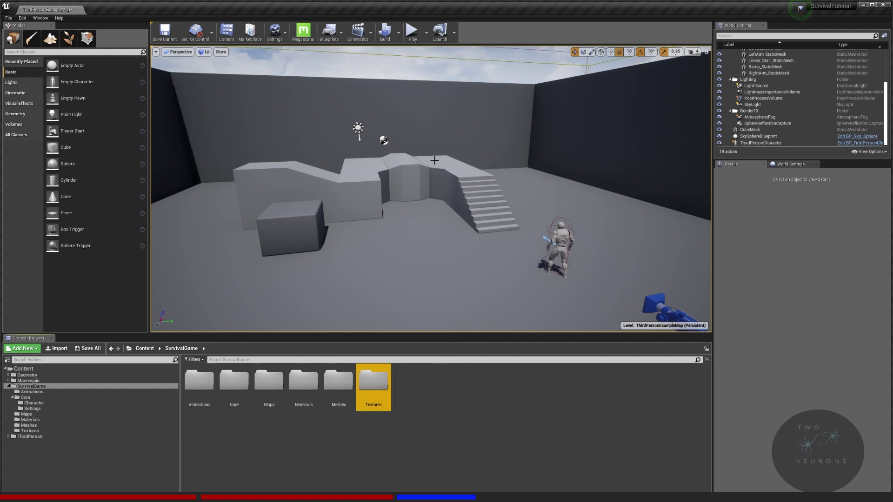
Create a Character subfolder in SurvivalGame's Animations folder and open it.
{"action": "double_click", "coordinate": [199, 381]}
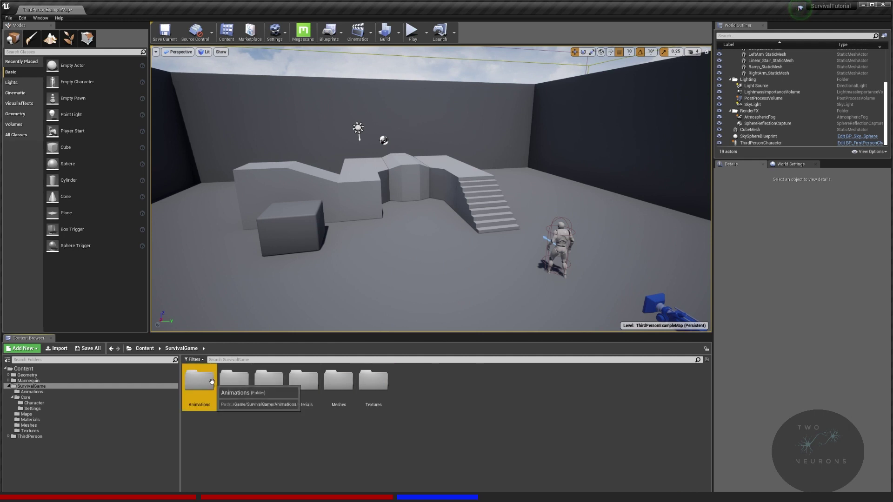
{"action": "right_click", "coordinate": [251, 376]}
{"action": "key", "text": "Escape"}
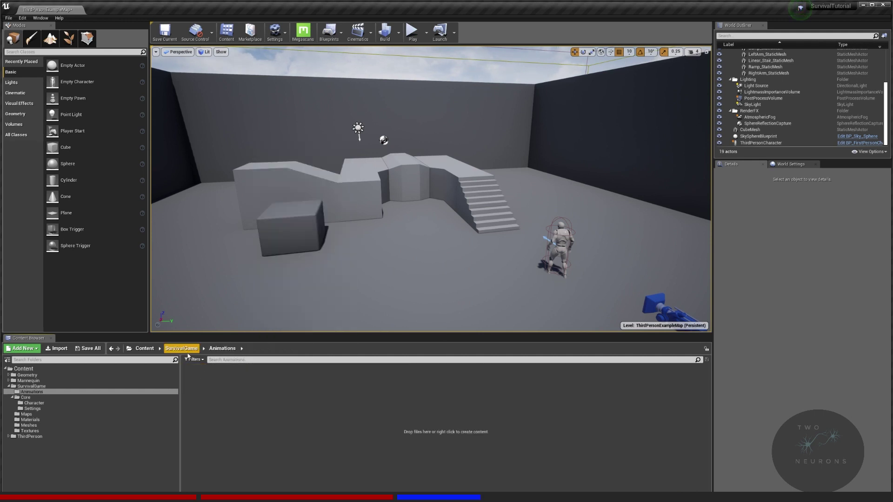
{"action": "right_click", "coordinate": [224, 373]}
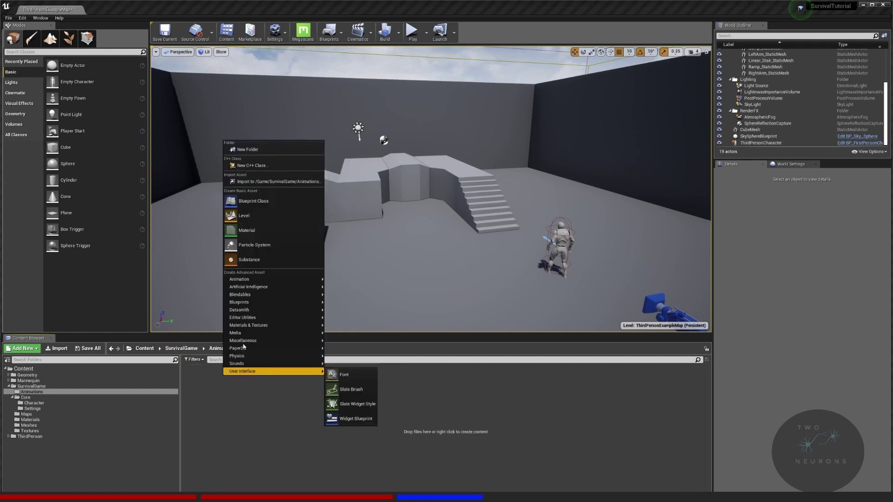
{"action": "left_click", "coordinate": [289, 151]}
{"action": "type", "text": "Character"}
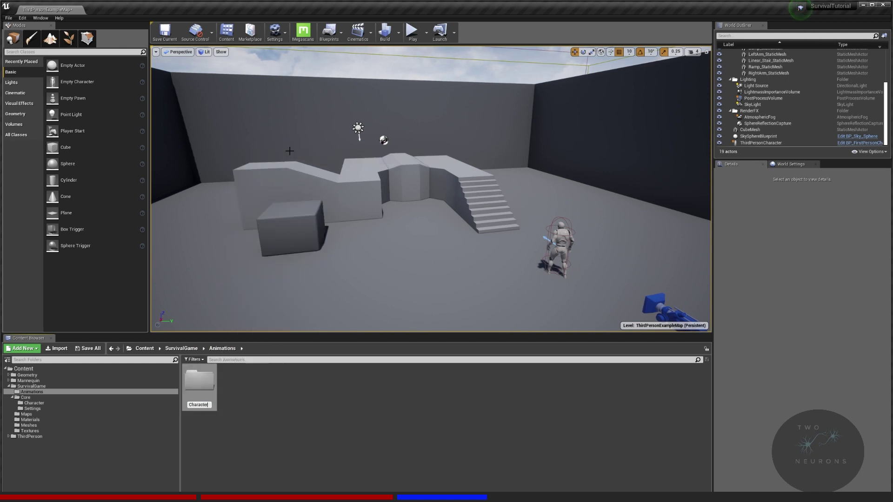
{"action": "key", "text": "Return"}
{"action": "key", "text": "Return"}
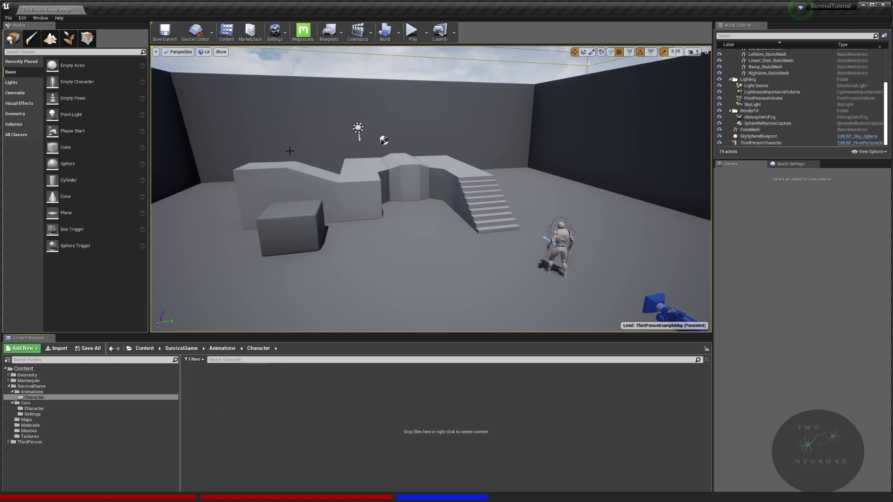
Create a Base subfolder inside the Animations/Character folder.
{"action": "right_click", "coordinate": [230, 395]}
{"action": "left_click", "coordinate": [260, 168]}
{"action": "type", "text": "Base"}
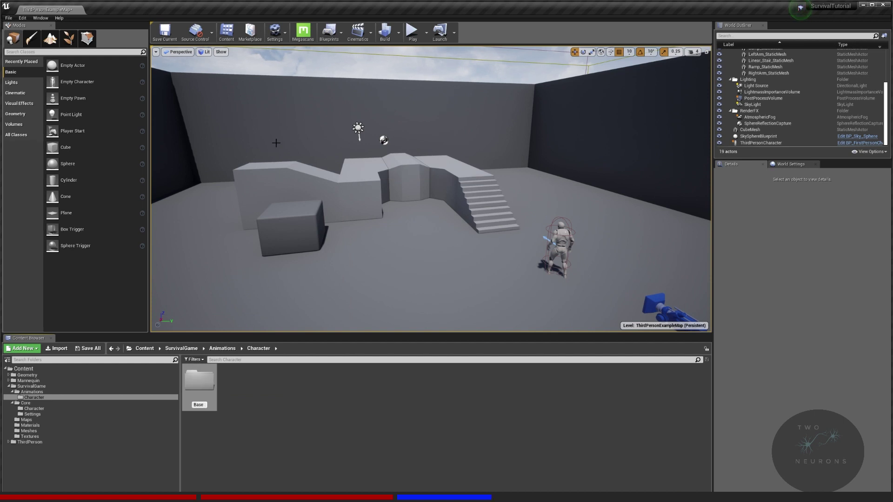
{"action": "key", "text": "Return"}
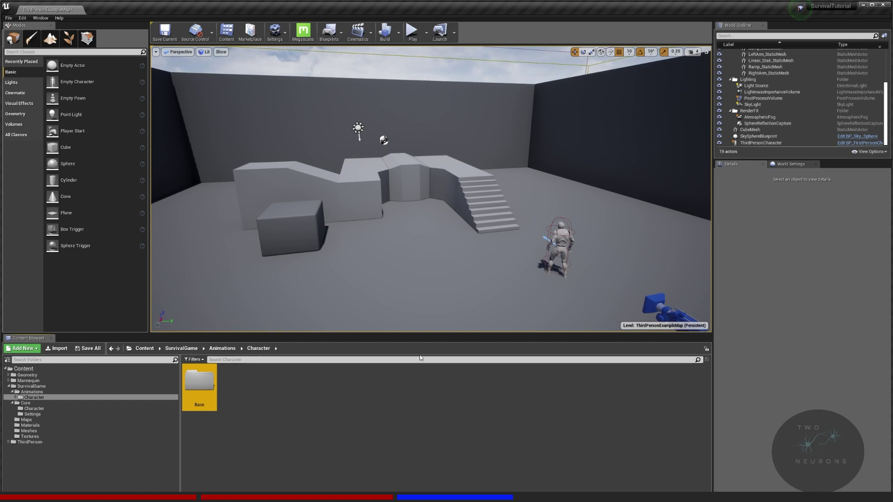
Move all assets except ThirdPerson_AnimBP from Mannequin's Animations folder into SurvivalGame/Animations/Character/Base.
{"action": "left_click", "coordinate": [28, 381]}
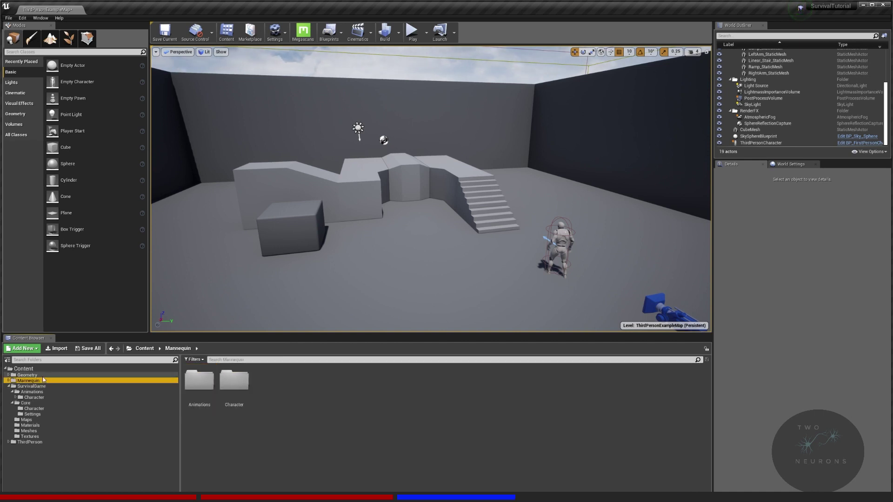
{"action": "double_click", "coordinate": [199, 381]}
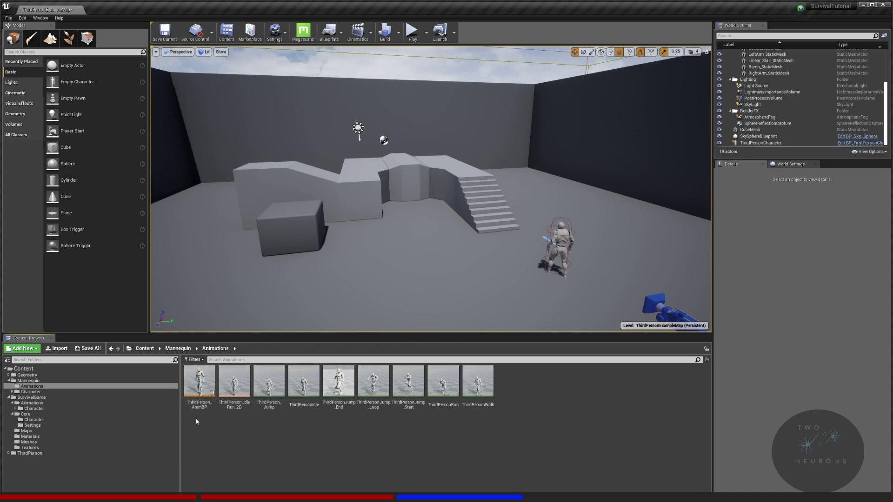
{"action": "left_click", "coordinate": [234, 386]}
{"action": "left_click", "coordinate": [472, 384], "text": "shift"}
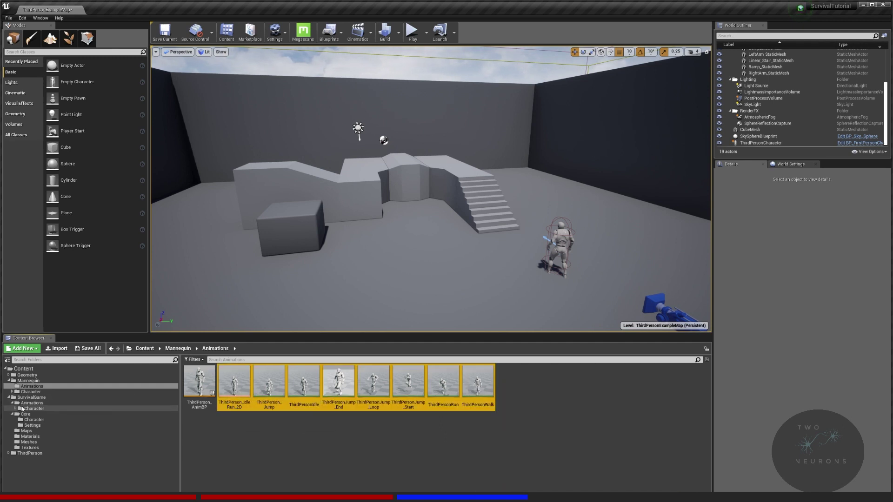
{"action": "left_click", "coordinate": [16, 409]}
{"action": "left_click_drag", "start_coordinate": [234, 386], "coordinate": [61, 413]}
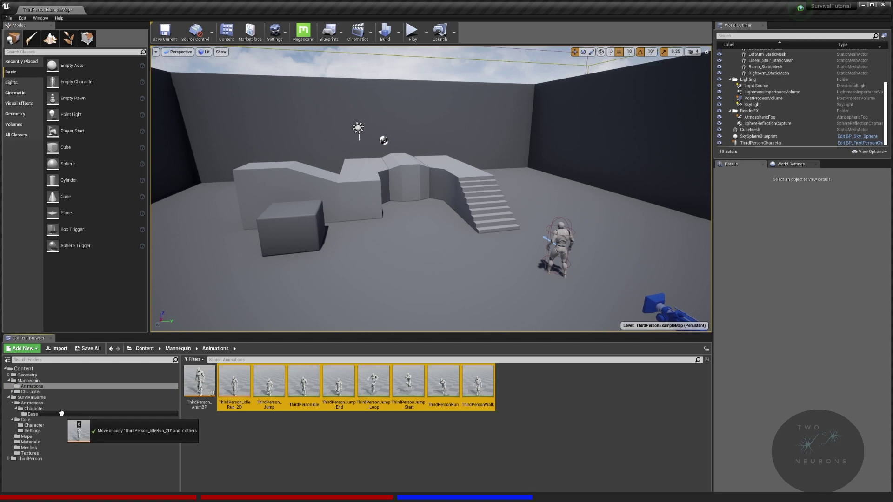
{"action": "left_click_drag", "start_coordinate": [61, 414], "coordinate": [61, 414]}
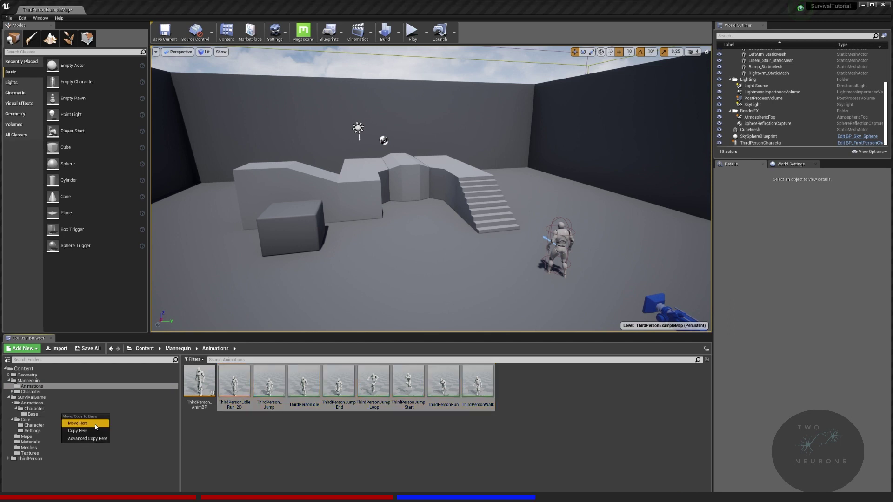
{"action": "left_click", "coordinate": [96, 425]}
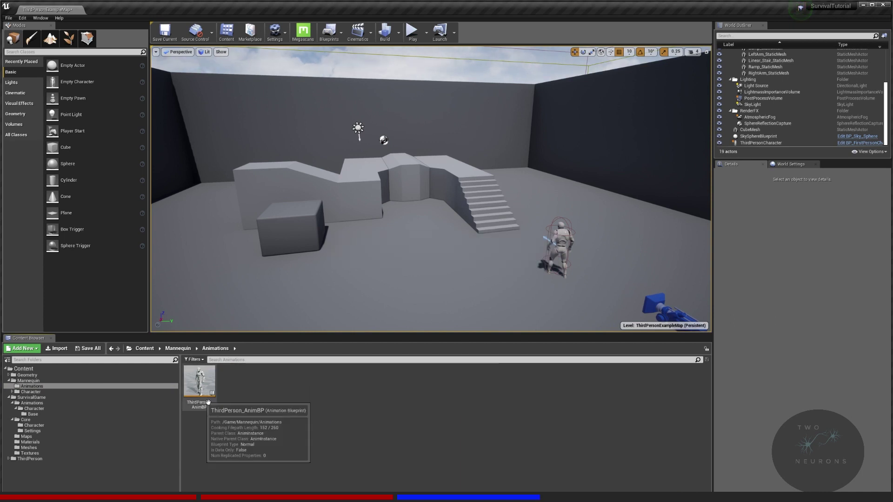
Move ThirdPerson_AnimBP from Mannequin's Animations folder into SurvivalGame/Animations/Character.
{"action": "left_click_drag", "start_coordinate": [210, 389], "coordinate": [86, 408]}
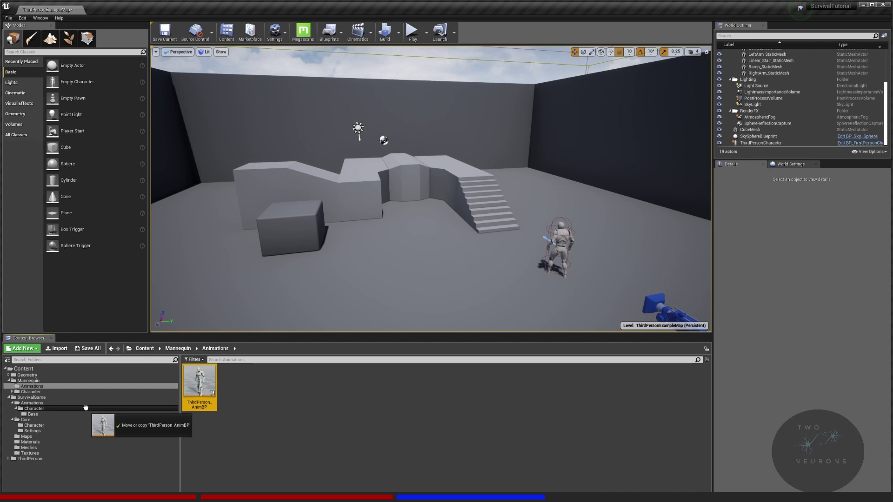
{"action": "left_click_drag", "start_coordinate": [85, 407], "coordinate": [86, 407]}
{"action": "left_click", "coordinate": [100, 420]}
Rename ThirdPerson_AnimBP in SurvivalGame/Animations/Character to ABP_FirstPerson.
{"action": "left_click", "coordinate": [45, 409]}
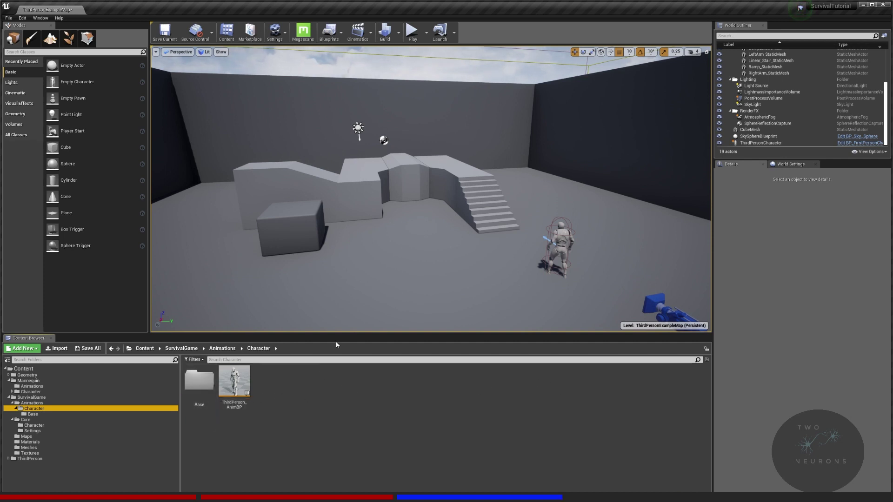
{"action": "left_click", "coordinate": [236, 377]}
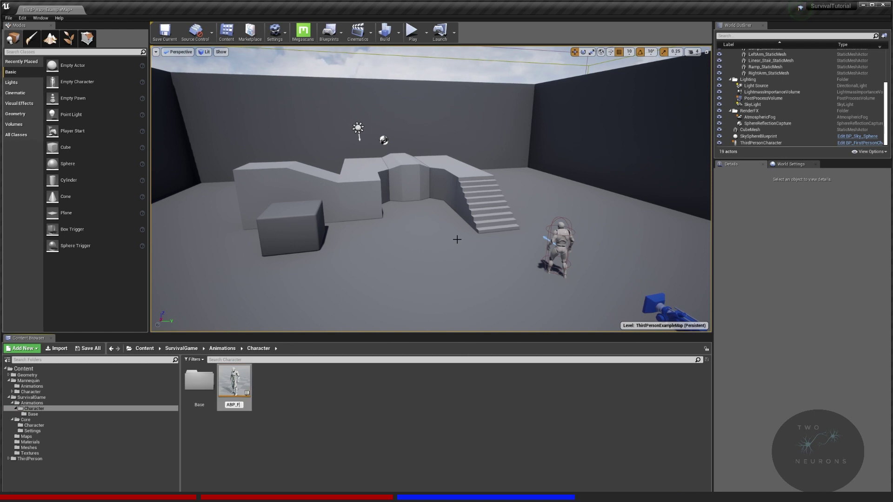
{"action": "key", "text": "Return"}
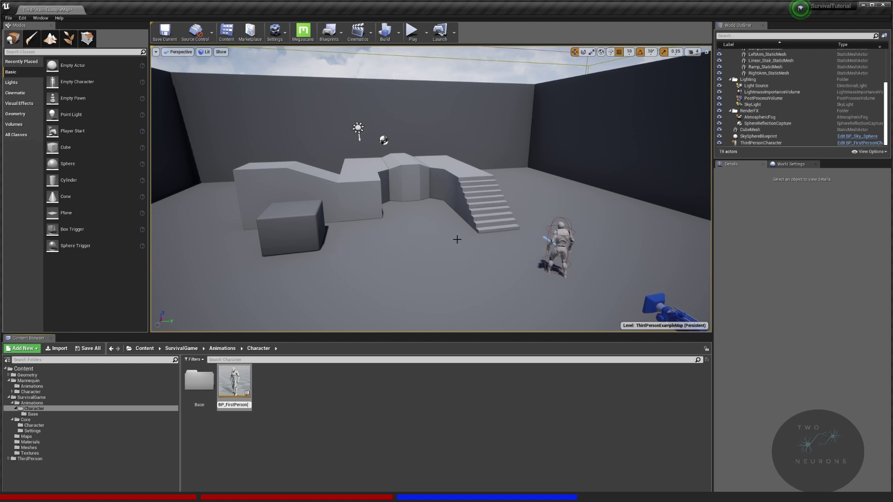
Check the subfolders of Mannequin's Character folder and create a Character subfolder in SurvivalGame's Textures folder.
{"action": "left_click", "coordinate": [29, 380]}
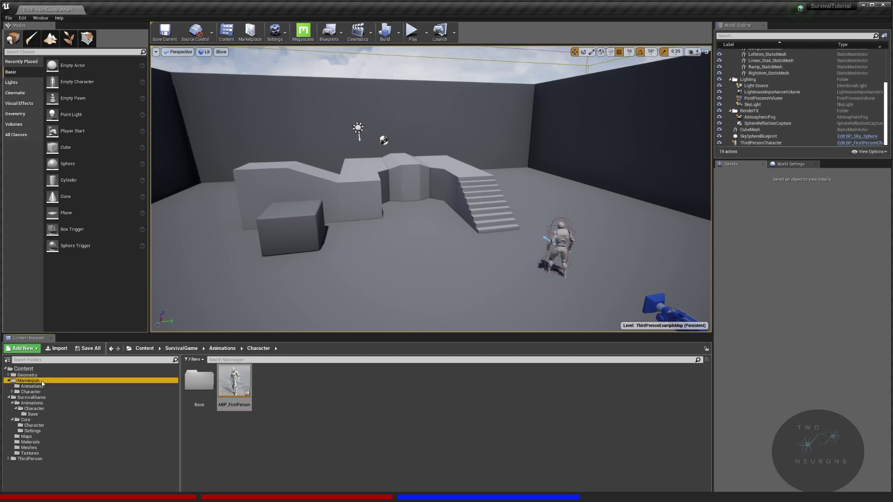
{"action": "double_click", "coordinate": [234, 380]}
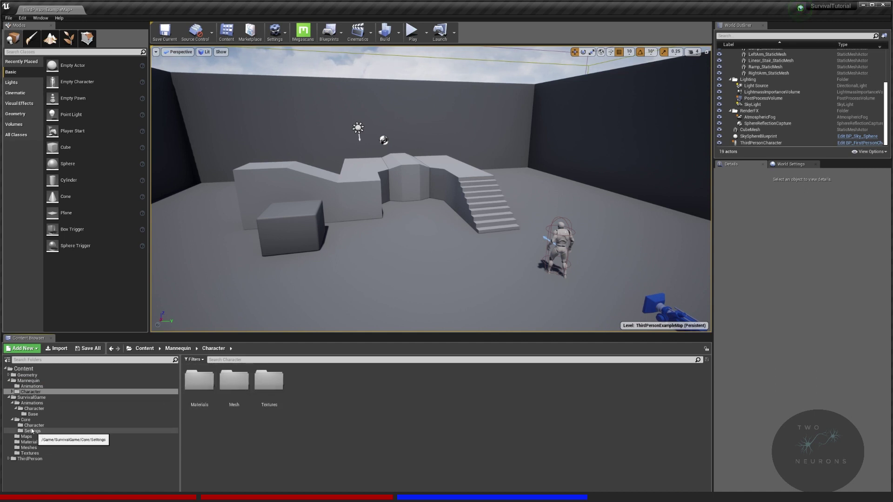
{"action": "left_click", "coordinate": [43, 451]}
{"action": "right_click", "coordinate": [264, 400]}
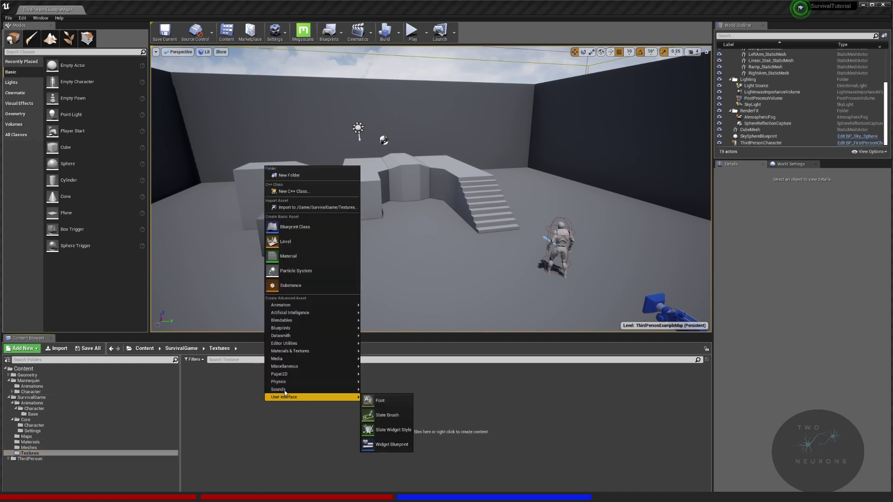
{"action": "left_click", "coordinate": [297, 171]}
{"action": "type", "text": "Charac"}
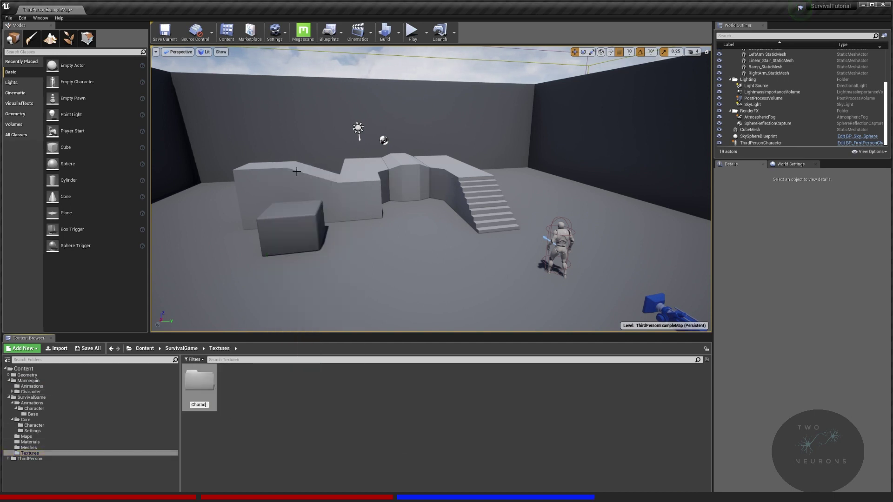
{"action": "type", "text": "ter"}
{"action": "key", "text": "Return"}
{"action": "key", "text": "Return"}
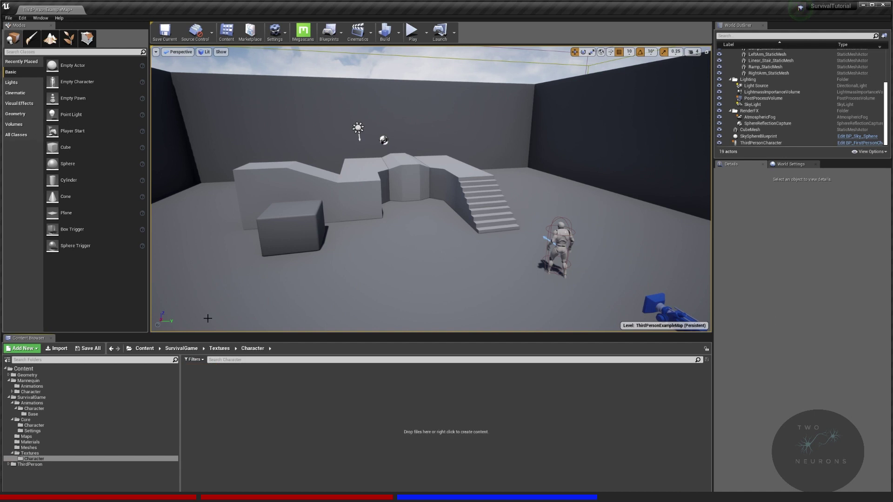
Create a Character subfolder in SurvivalGame's Meshes folder and open it.
{"action": "left_click", "coordinate": [34, 447]}
{"action": "right_click", "coordinate": [250, 382]}
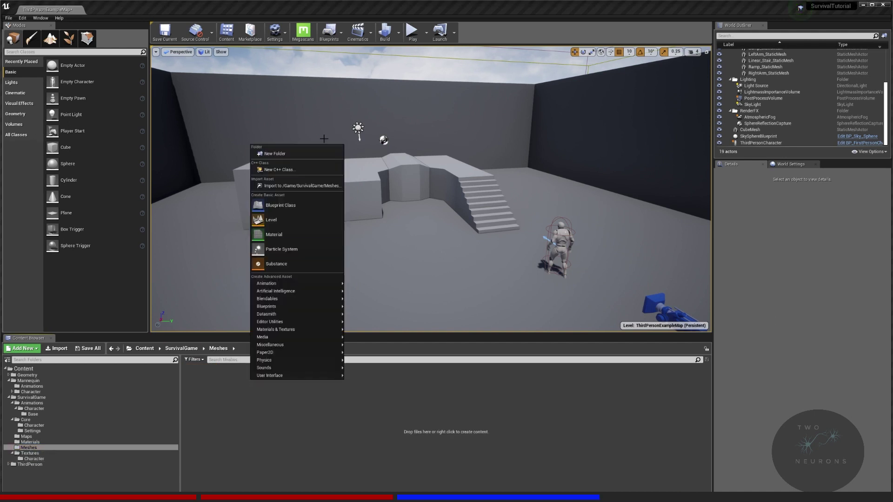
{"action": "left_click", "coordinate": [318, 154]}
{"action": "type", "text": "Characte"}
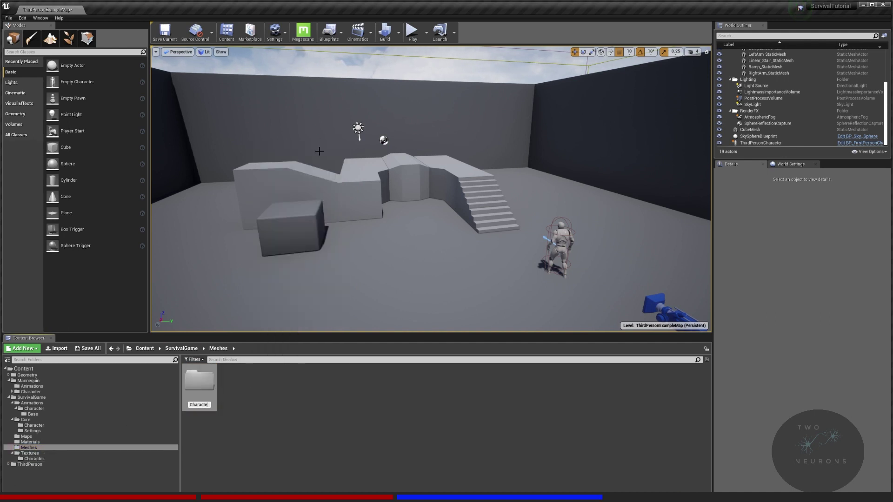
{"action": "type", "text": "r"}
{"action": "key", "text": "Return"}
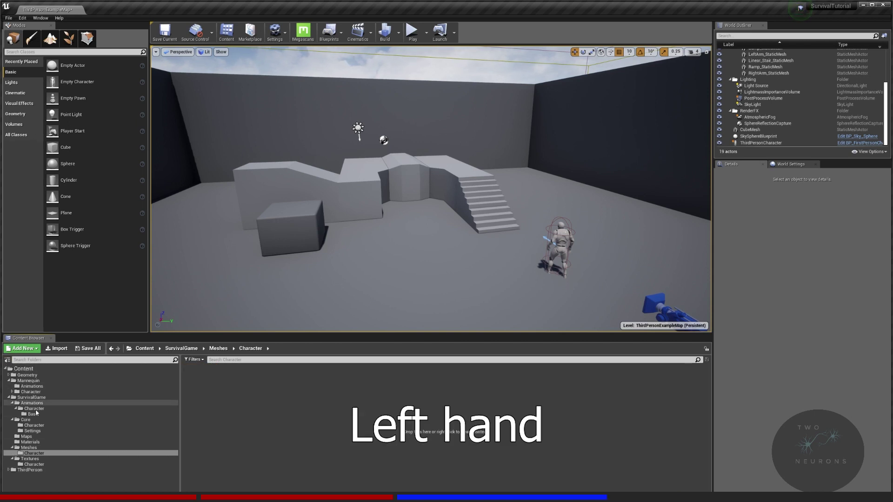
Create a Character subfolder in SurvivalGame's Materials folder and open it.
{"action": "left_click", "coordinate": [30, 442]}
{"action": "right_click", "coordinate": [243, 384]}
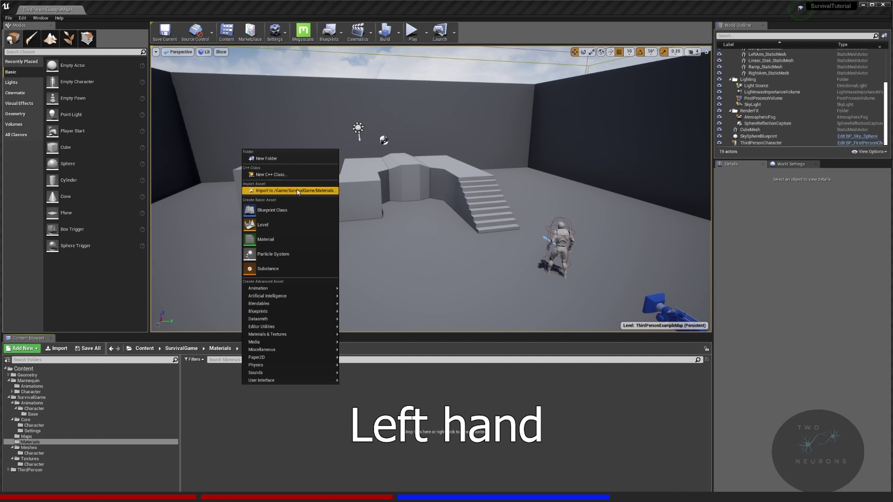
{"action": "left_click", "coordinate": [293, 160]}
{"action": "type", "text": "Character"}
{"action": "key", "text": "Return"}
{"action": "key", "text": "Return"}
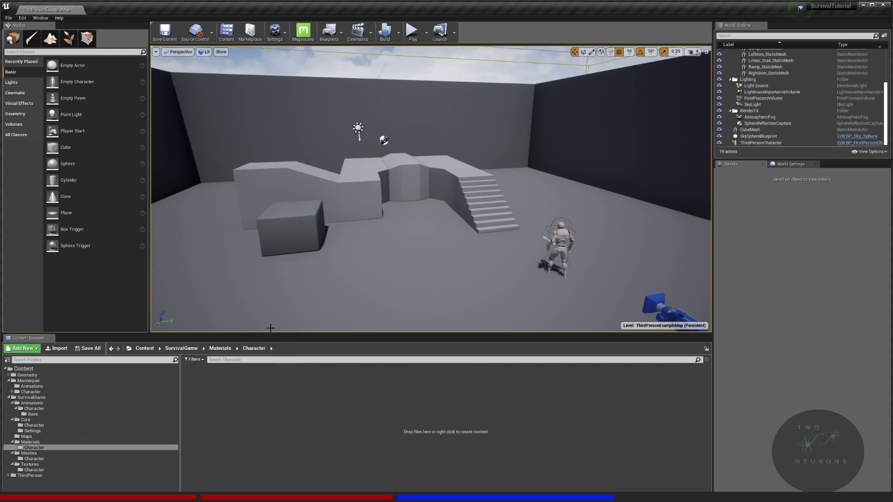
Move the MaterialLayers folder and both mannequin materials from Mannequin/Character/Materials into SurvivalGame/Materials/Character.
{"action": "left_click", "coordinate": [31, 391]}
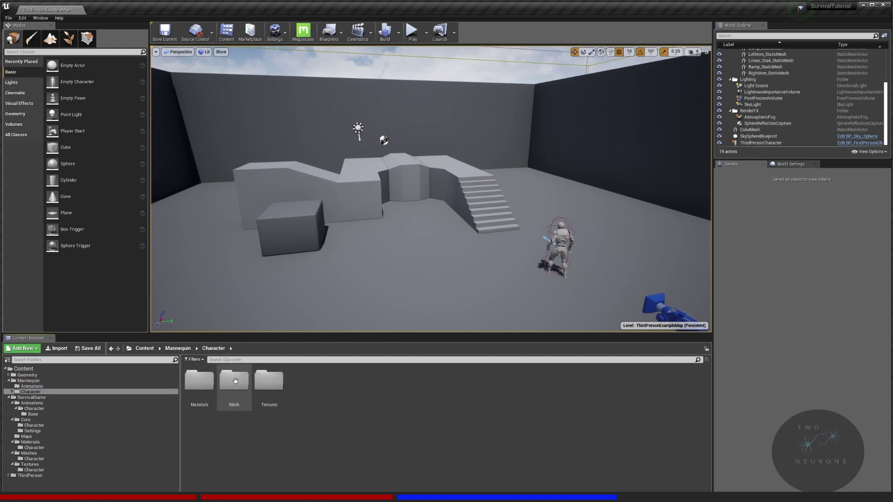
{"action": "double_click", "coordinate": [210, 391]}
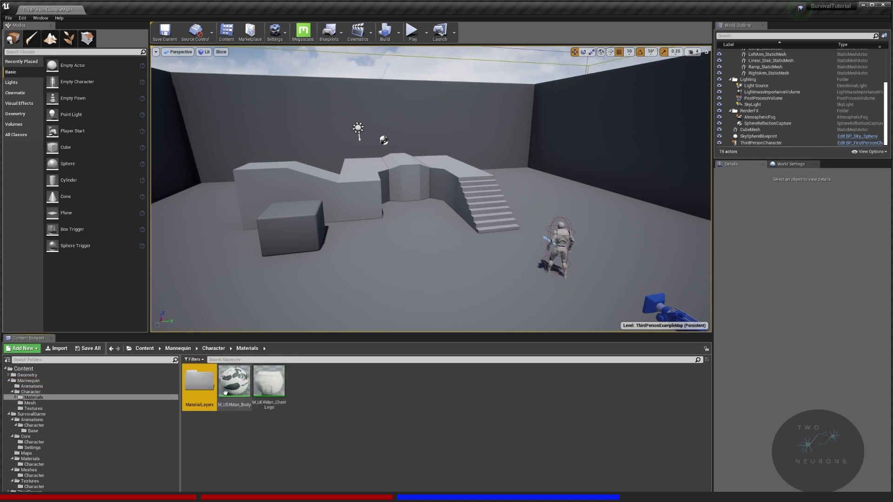
{"action": "left_click_drag", "start_coordinate": [371, 364], "coordinate": [215, 424]}
{"action": "left_click_drag", "start_coordinate": [201, 393], "coordinate": [37, 459]}
{"action": "left_click", "coordinate": [65, 471]}
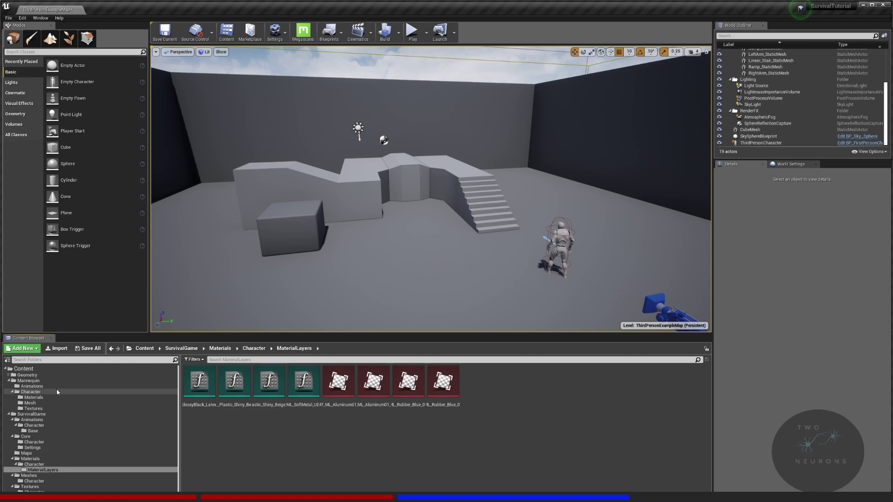
Move SK_Mannequin, its physics asset and UE4_Mannequin_Skeleton from Mannequin/Character/Mesh into SurvivalGame/Meshes/Character.
{"action": "left_click", "coordinate": [39, 404]}
{"action": "left_click", "coordinate": [198, 402]}
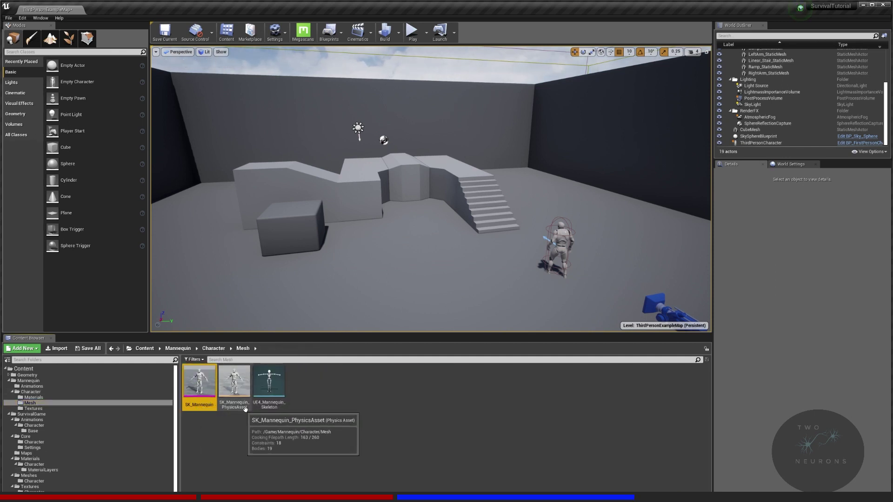
{"action": "left_click", "coordinate": [268, 404], "text": "shift"}
{"action": "left_click_drag", "start_coordinate": [267, 403], "coordinate": [63, 479]}
{"action": "left_click", "coordinate": [87, 464]}
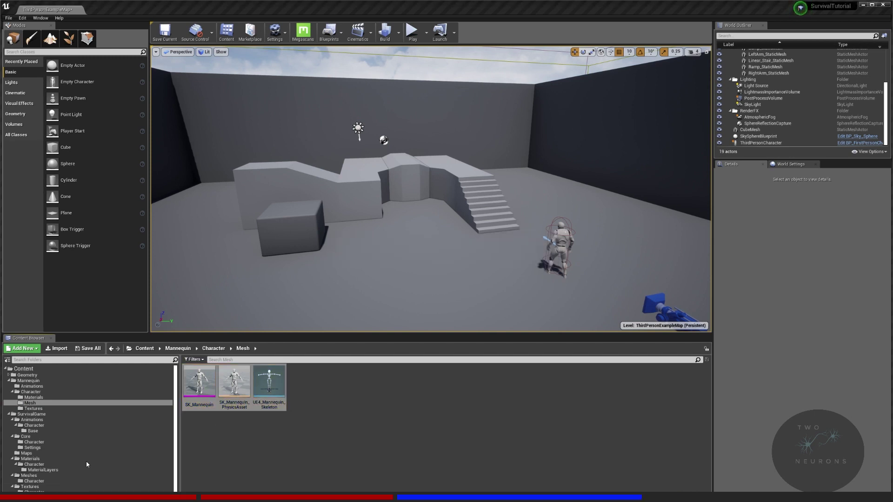
Move all four textures from Mannequin/Character/Textures into SurvivalGame/Textures/Character.
{"action": "left_click", "coordinate": [122, 380]}
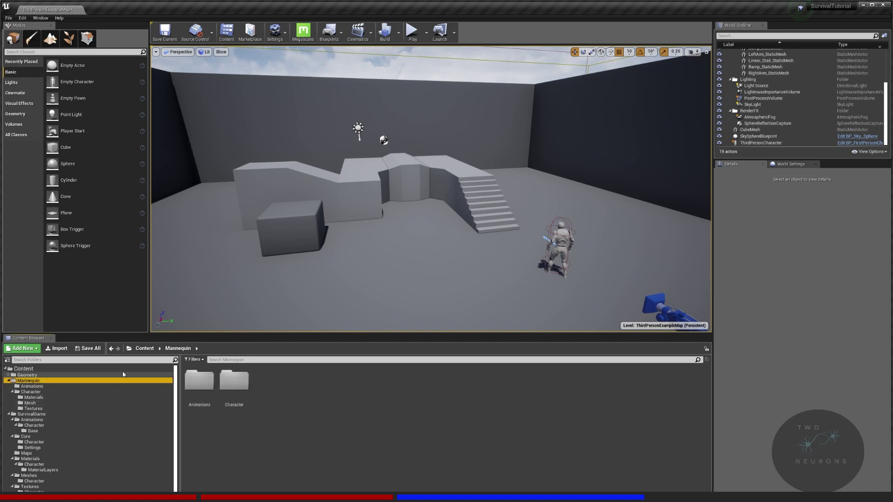
{"action": "double_click", "coordinate": [234, 380]}
{"action": "double_click", "coordinate": [269, 379]}
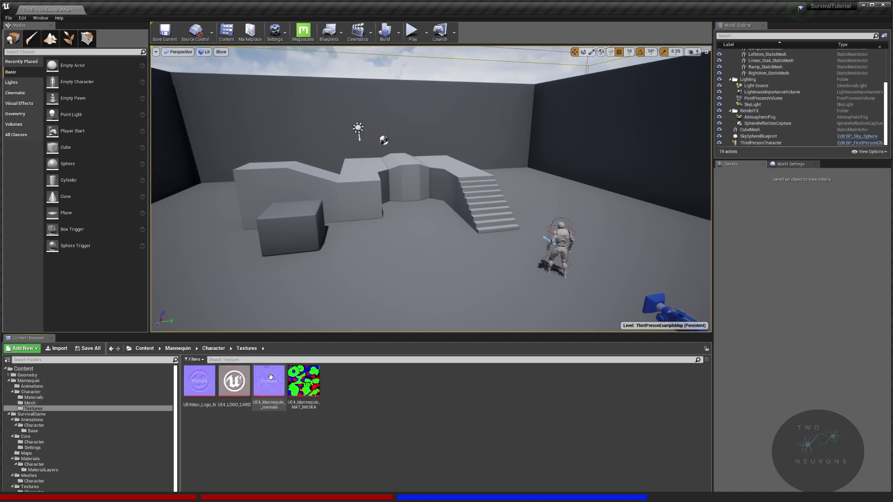
{"action": "left_click", "coordinate": [200, 381]}
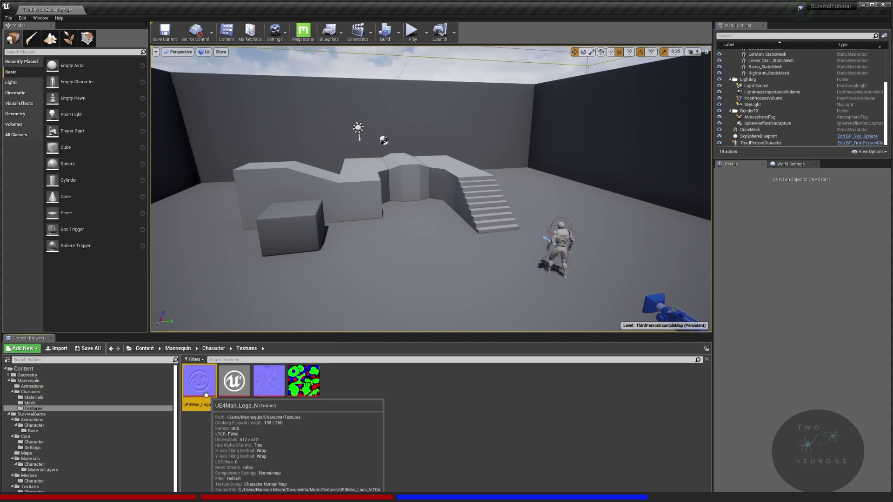
{"action": "left_click", "coordinate": [304, 384], "text": "shift"}
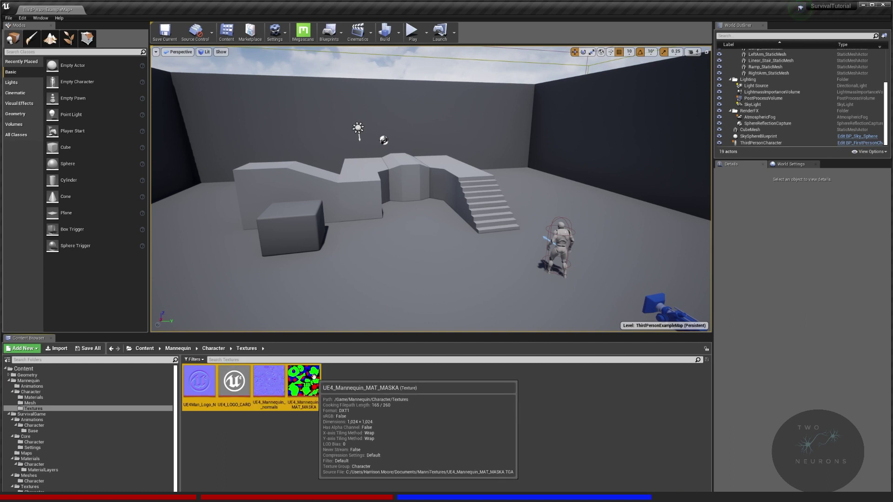
{"action": "scroll", "coordinate": [112, 433], "scroll_direction": "down", "scroll_amount": 1}
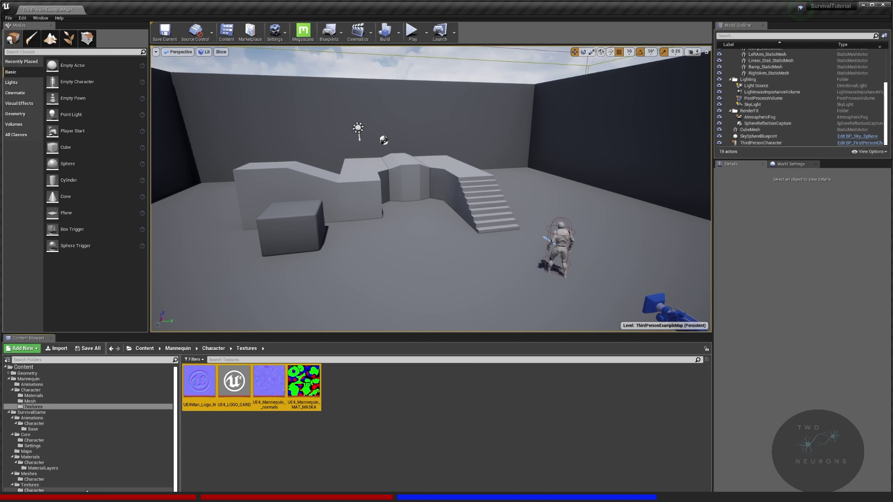
{"action": "mouse_move", "coordinate": [202, 394]}
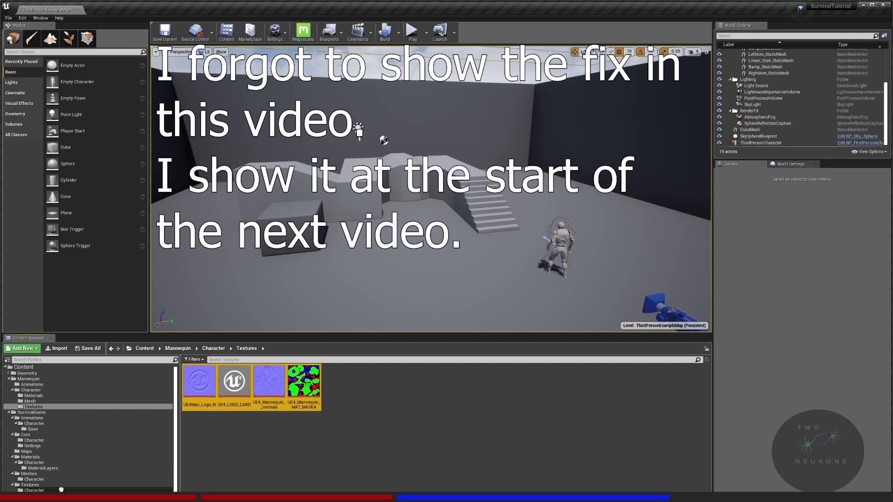
{"action": "left_click_drag", "start_coordinate": [60, 489], "coordinate": [61, 489]}
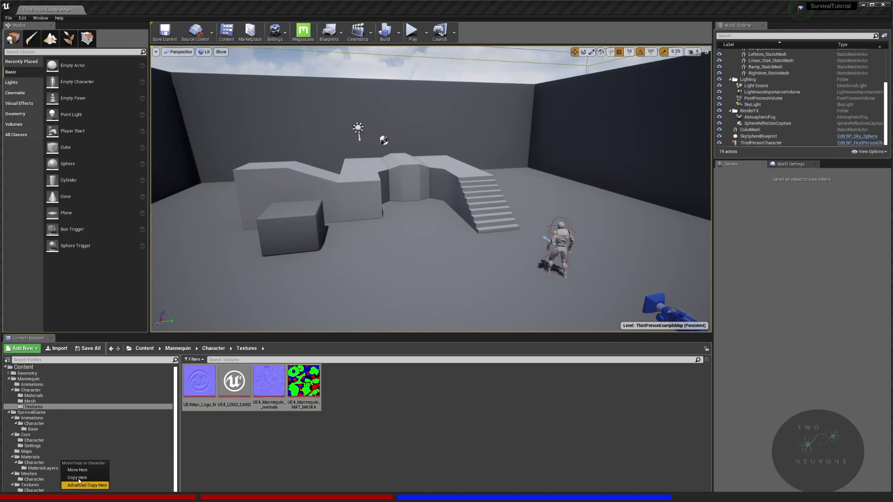
{"action": "left_click", "coordinate": [88, 469]}
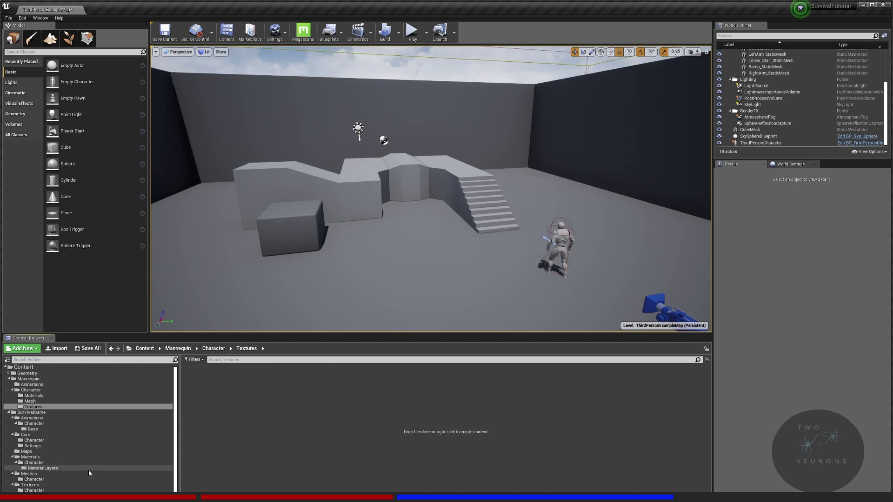
Fix up redirectors in the Mannequin folder and delete the folder.
{"action": "left_click", "coordinate": [29, 379]}
{"action": "right_click", "coordinate": [44, 378]}
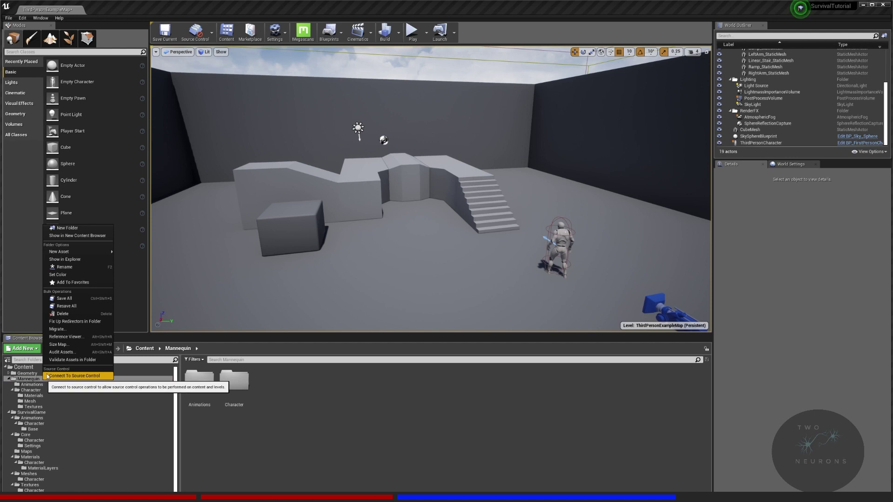
{"action": "left_click", "coordinate": [101, 322]}
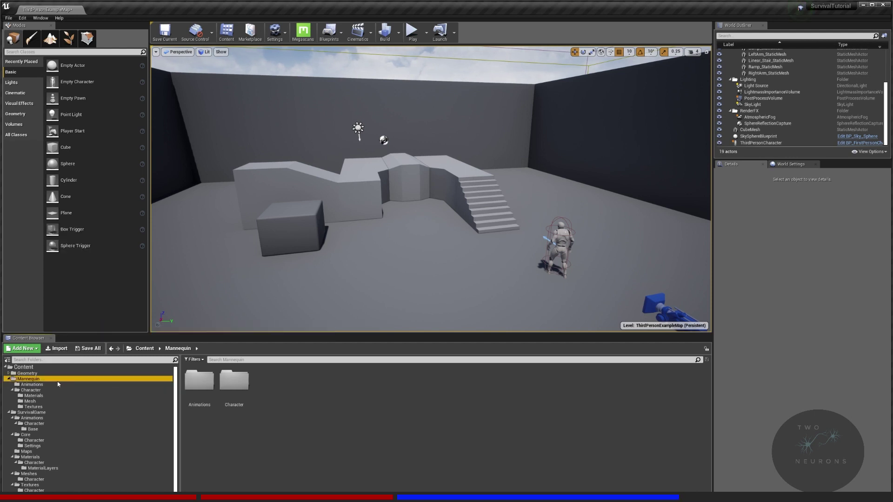
{"action": "key", "text": "Delete"}
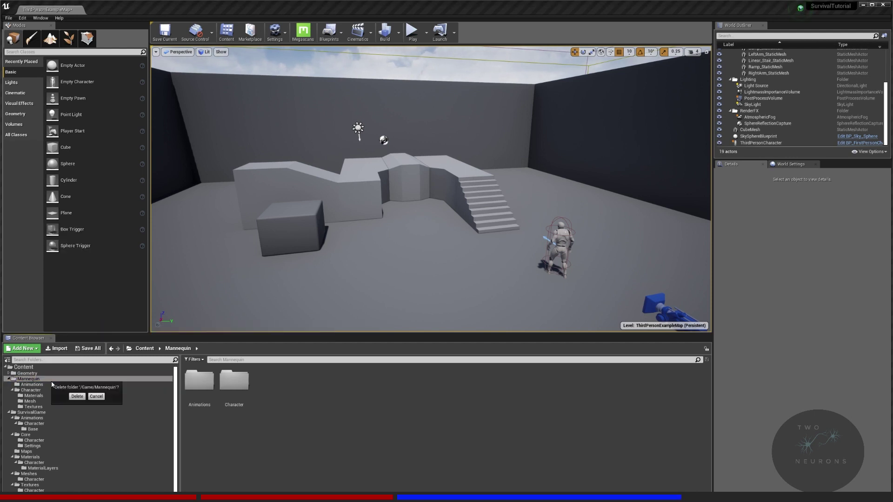
{"action": "left_click", "coordinate": [85, 397]}
{"action": "left_click", "coordinate": [33, 381]}
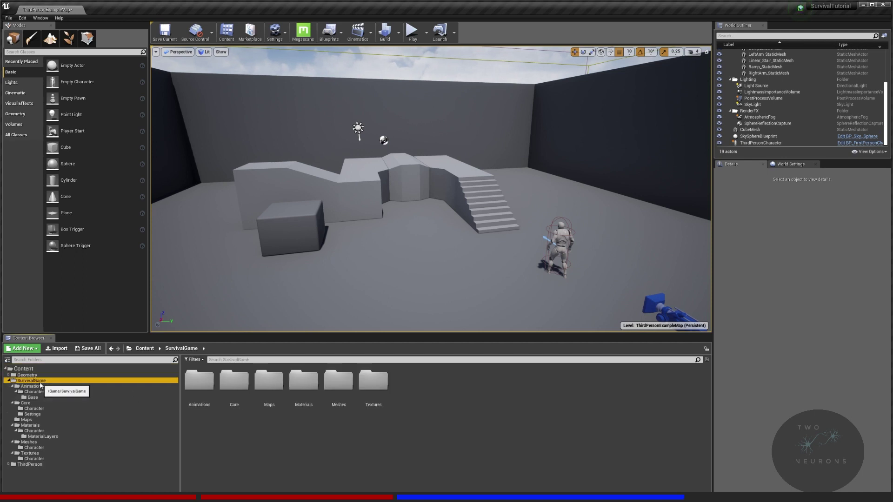
Check the assets in ThirdPerson/Meshes and create a Geometry subfolder in SurvivalGame's Meshes folder.
{"action": "left_click", "coordinate": [40, 374]}
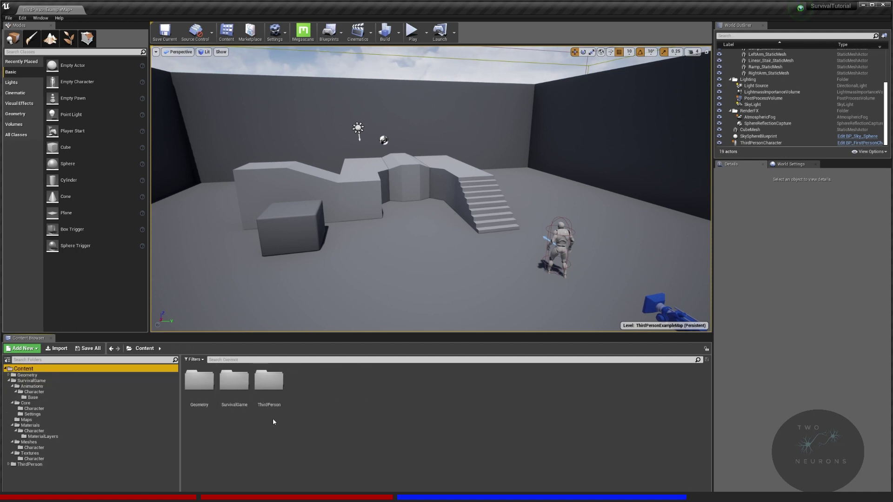
{"action": "double_click", "coordinate": [275, 399]}
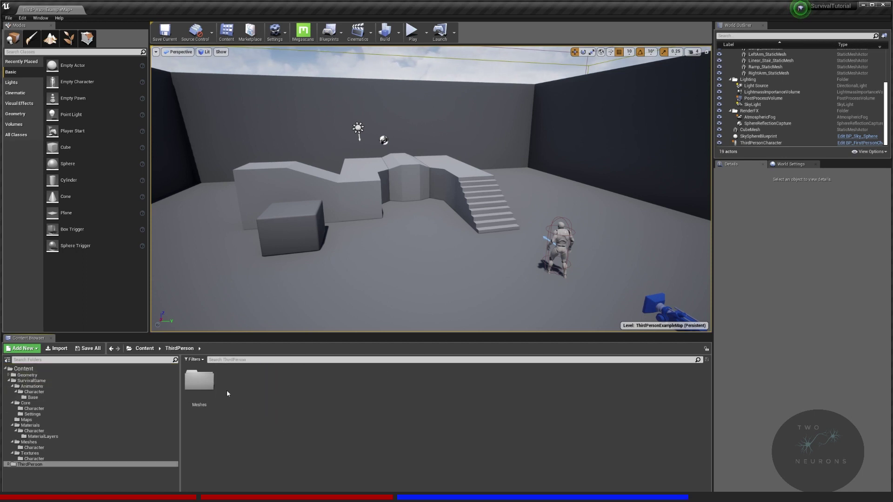
{"action": "double_click", "coordinate": [200, 381]}
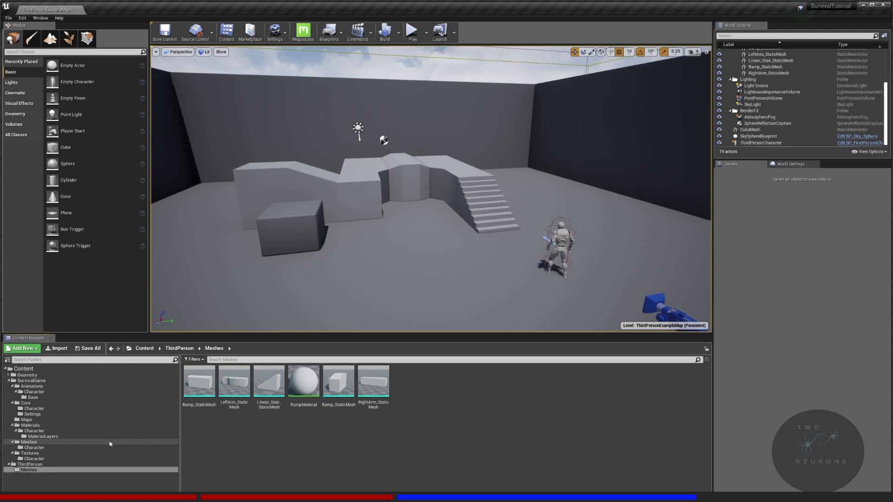
{"action": "left_click", "coordinate": [83, 444]}
{"action": "right_click", "coordinate": [264, 422]}
{"action": "left_click", "coordinate": [293, 197]}
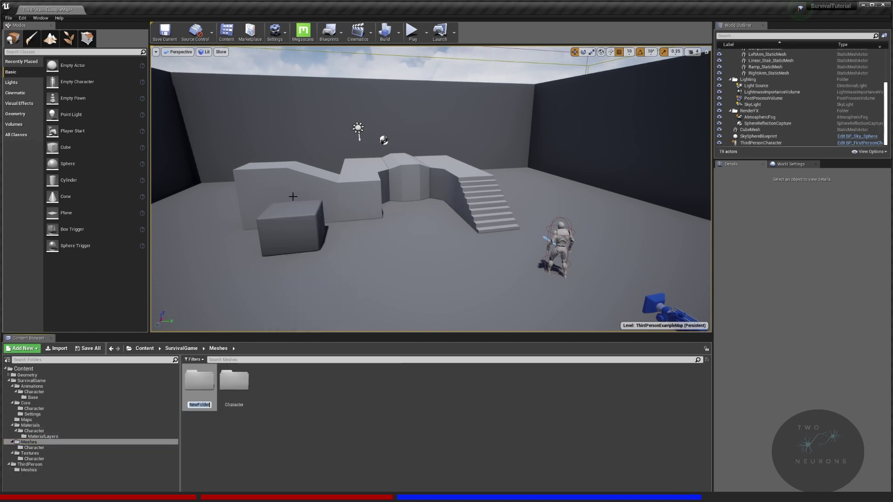
{"action": "type", "text": "Geometry"}
{"action": "key", "text": "Return"}
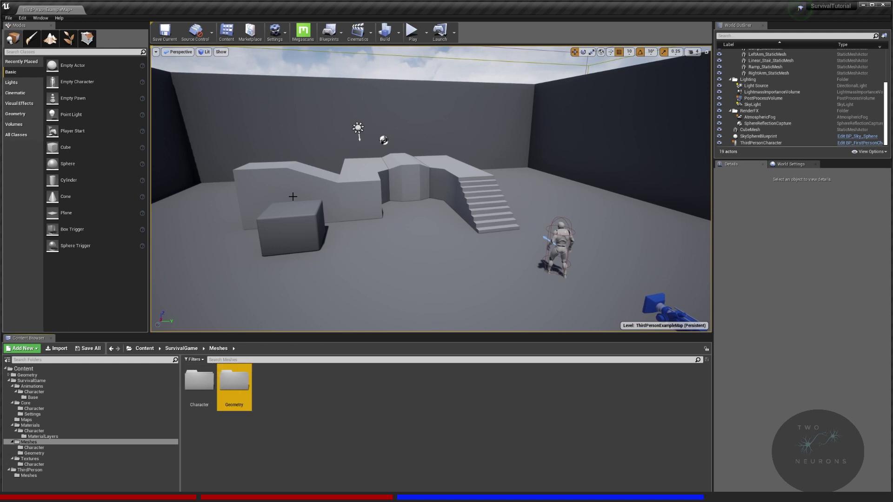
{"action": "key", "text": "Return"}
Move all the static meshes and RampMaterial from ThirdPerson/Meshes into SurvivalGame/Meshes/Geometry.
{"action": "left_click", "coordinate": [41, 470]}
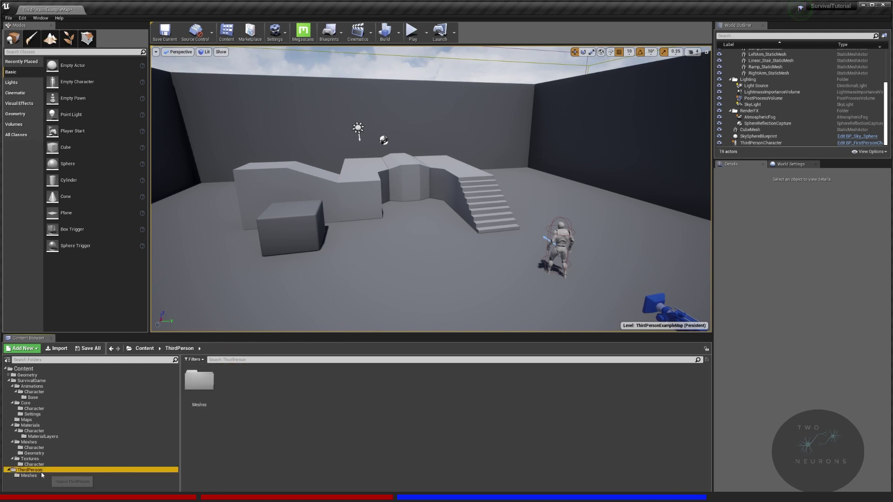
{"action": "left_click", "coordinate": [37, 475]}
{"action": "left_click", "coordinate": [372, 382], "text": "shift"}
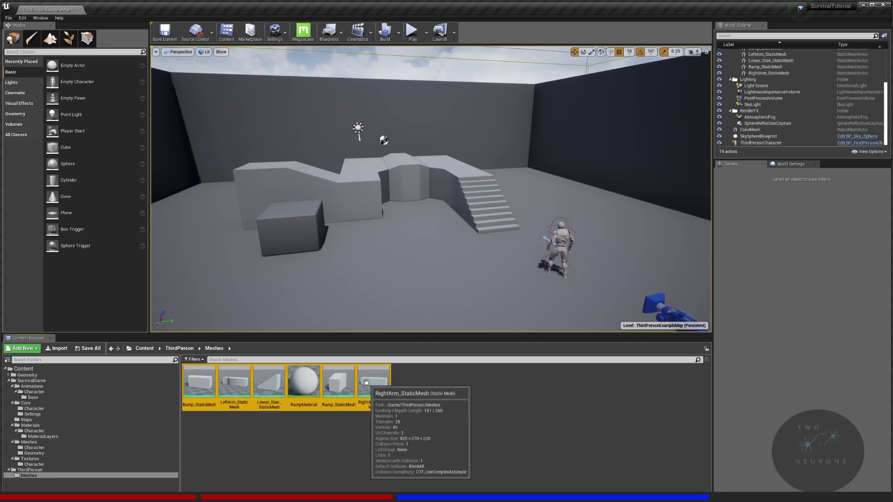
{"action": "left_click_drag", "start_coordinate": [372, 382], "coordinate": [39, 457]}
{"action": "left_click", "coordinate": [71, 463]}
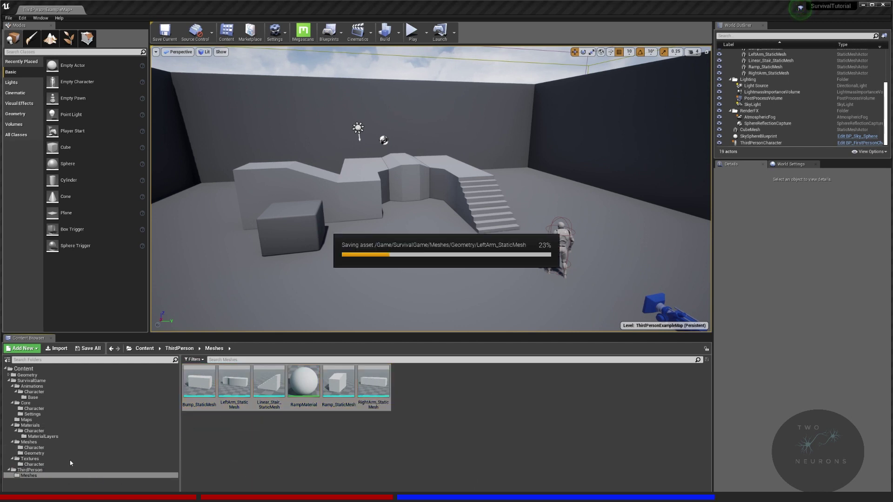
Fix up redirectors in the ThirdPerson folder and try to delete the folder.
{"action": "left_click", "coordinate": [41, 470]}
{"action": "right_click", "coordinate": [42, 470]}
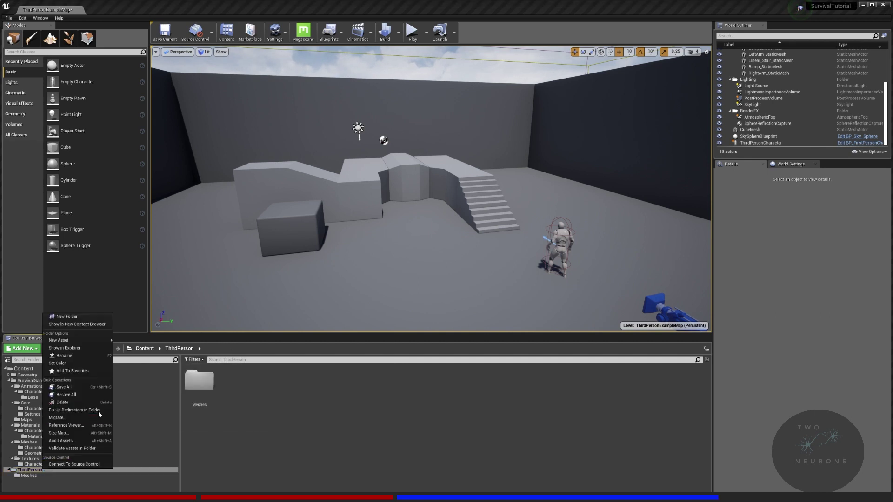
{"action": "left_click", "coordinate": [98, 411]}
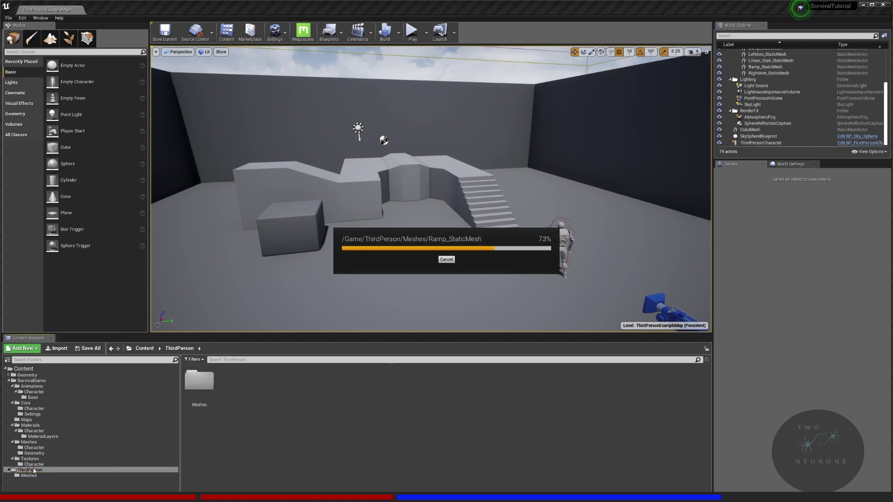
{"action": "right_click", "coordinate": [34, 470]}
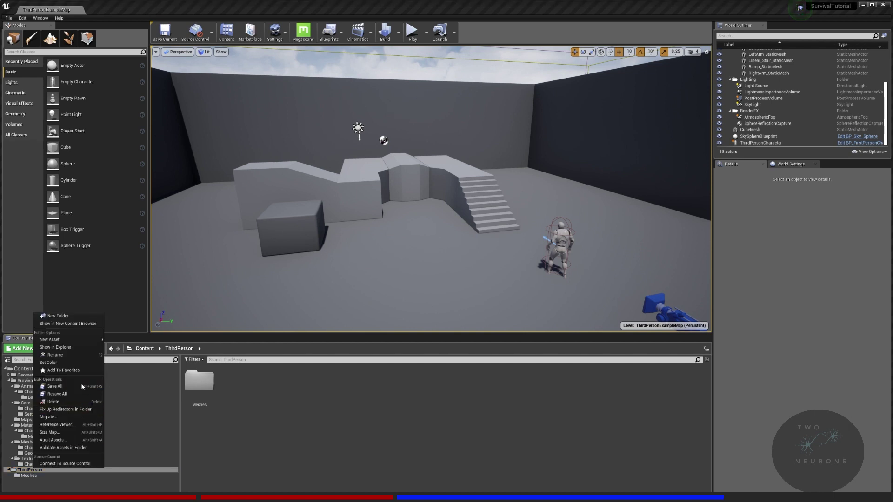
{"action": "left_click", "coordinate": [53, 401]}
{"action": "left_click", "coordinate": [108, 415]}
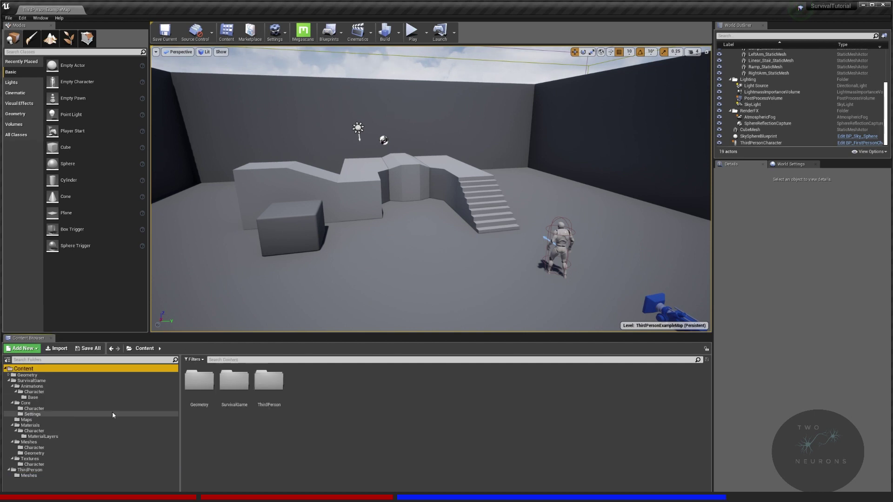
Move all four assets from the top-level Geometry/Meshes folder into SurvivalGame/Meshes/Geometry.
{"action": "left_click", "coordinate": [28, 375]}
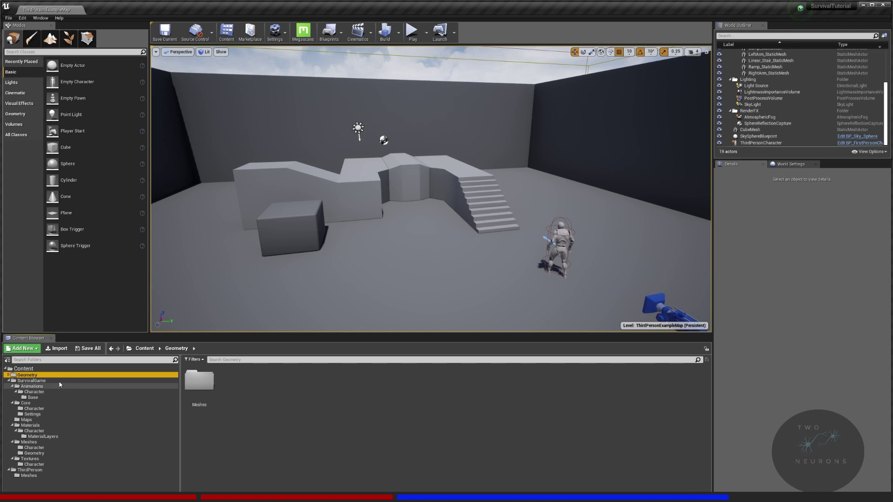
{"action": "left_click", "coordinate": [60, 368]}
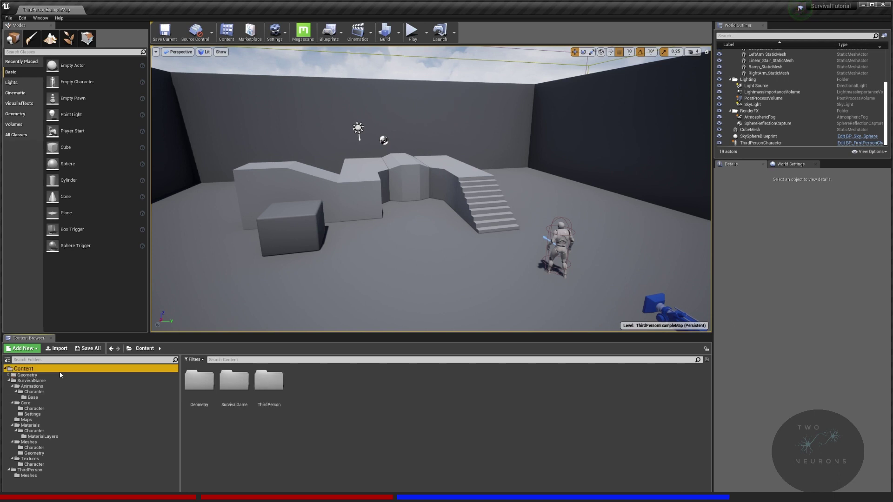
{"action": "double_click", "coordinate": [200, 379]}
{"action": "double_click", "coordinate": [200, 379]}
{"action": "left_click", "coordinate": [199, 381]}
{"action": "left_click", "coordinate": [303, 381], "text": "shift"}
{"action": "left_click_drag", "start_coordinate": [304, 381], "coordinate": [69, 459]}
{"action": "left_click", "coordinate": [93, 469]}
Check the assets in SurvivalGame/Meshes/Geometry and select CubeMaterial and RampMaterial.
{"action": "left_click", "coordinate": [33, 459]}
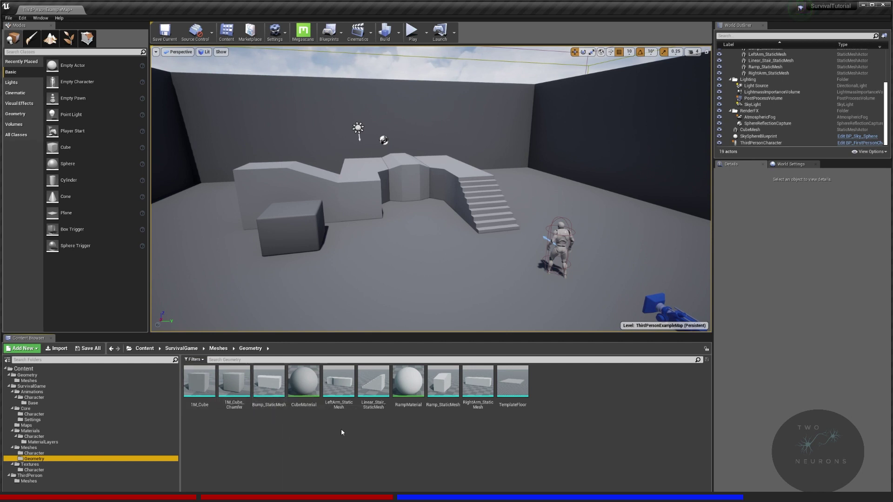
{"action": "left_click", "coordinate": [401, 394]}
{"action": "left_click", "coordinate": [294, 408], "text": "shift"}
{"action": "left_click", "coordinate": [303, 383]}
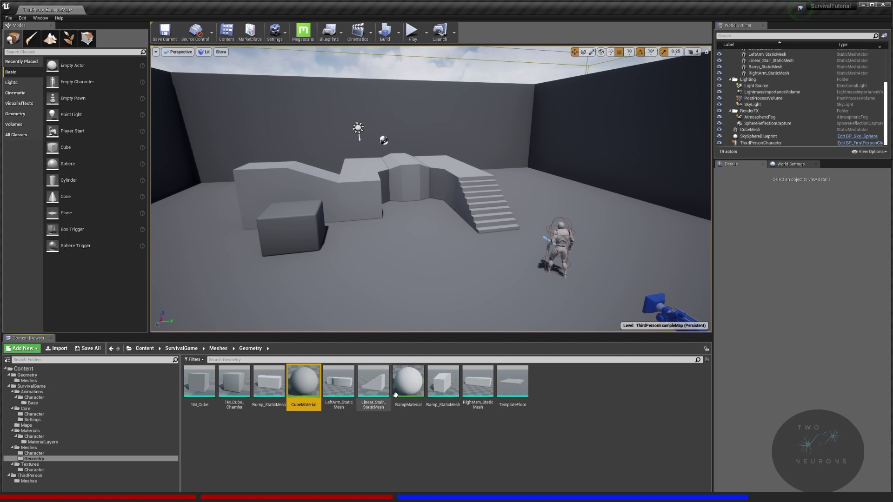
{"action": "left_click", "coordinate": [407, 384], "text": "ctrl"}
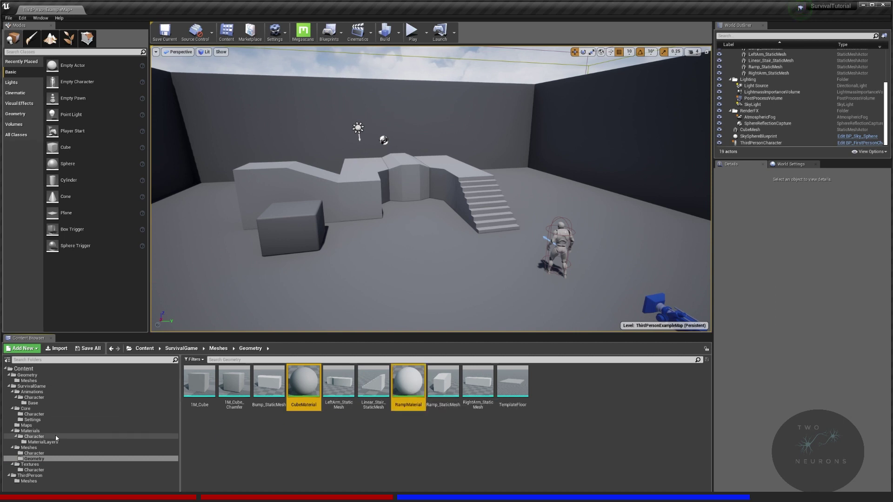
Fix up redirectors in the top-level Geometry folder and delete that folder from Content.
{"action": "left_click", "coordinate": [45, 369]}
{"action": "right_click", "coordinate": [38, 375]}
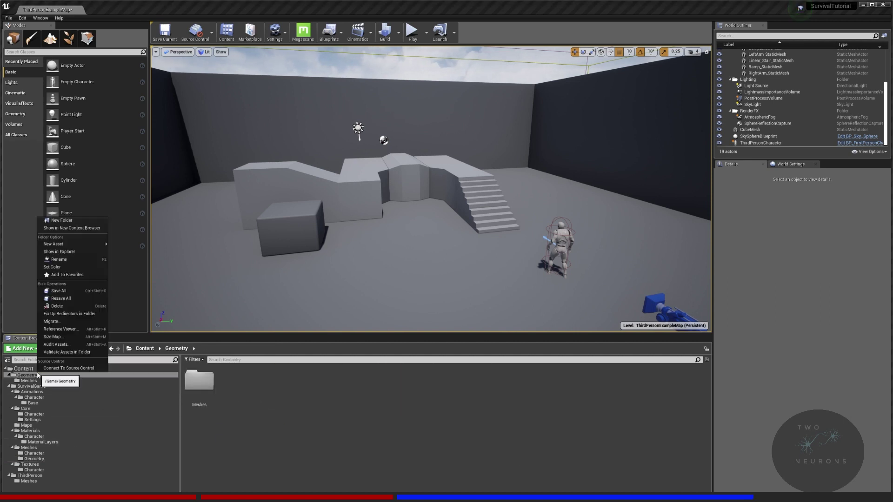
{"action": "left_click", "coordinate": [88, 313]}
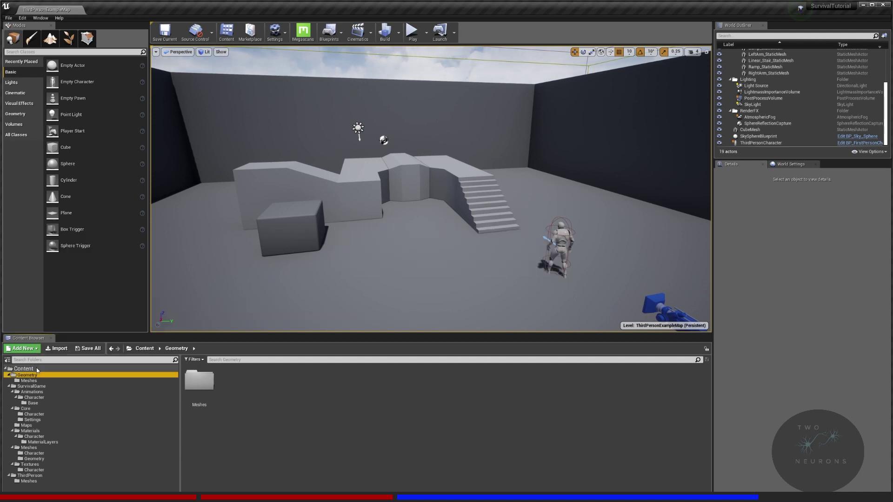
{"action": "left_click", "coordinate": [23, 369]}
{"action": "right_click", "coordinate": [199, 393]}
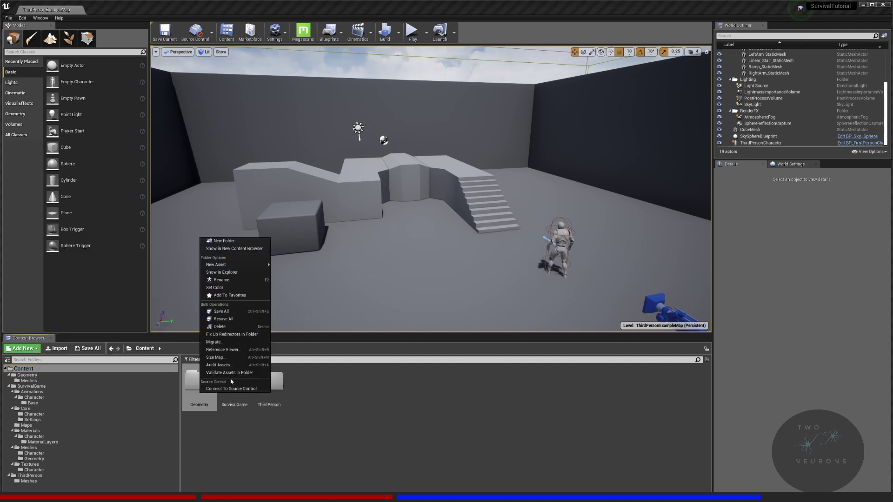
{"action": "left_click", "coordinate": [223, 325]}
{"action": "left_click", "coordinate": [263, 341]}
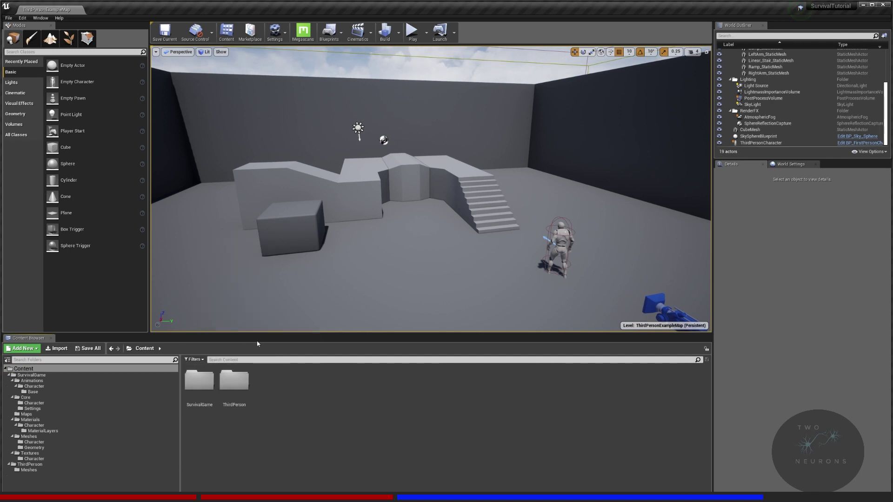
Try to delete the ThirdPerson folder and fix up the redirectors in it.
{"action": "right_click", "coordinate": [228, 388]}
{"action": "left_click", "coordinate": [255, 324]}
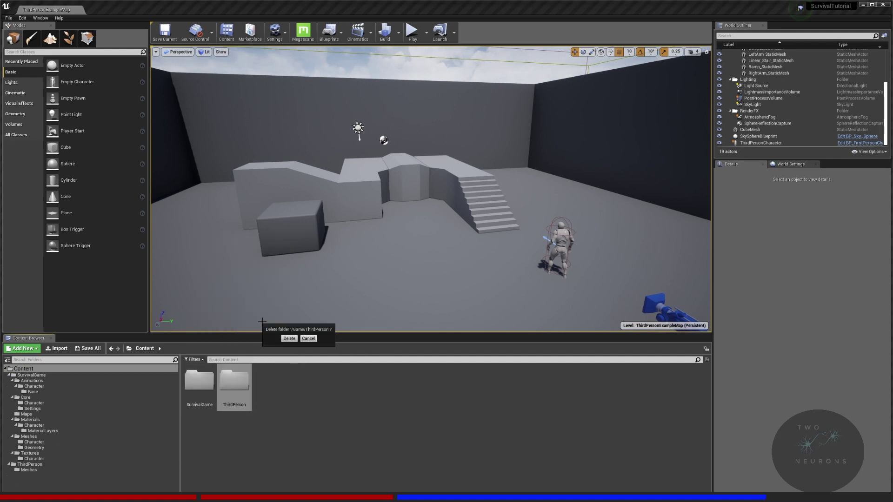
{"action": "left_click", "coordinate": [289, 339]}
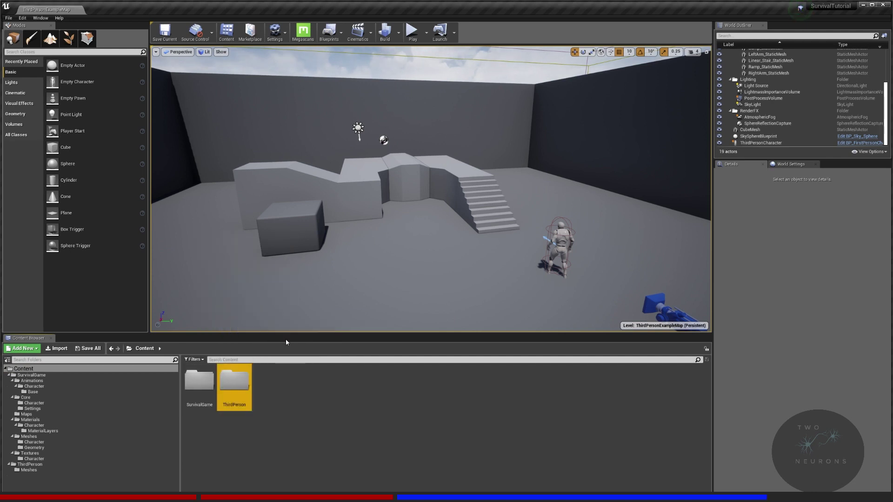
{"action": "left_click", "coordinate": [31, 464]}
{"action": "right_click", "coordinate": [46, 465]}
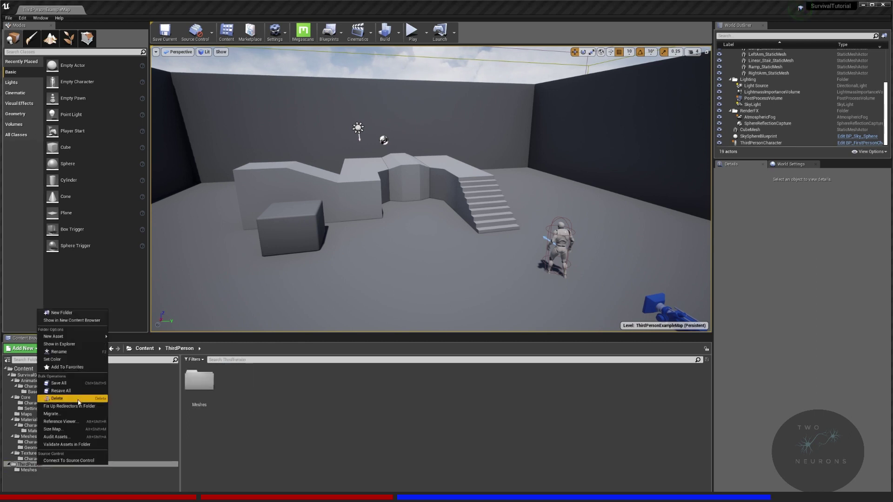
{"action": "left_click", "coordinate": [70, 407]}
{"action": "left_click", "coordinate": [31, 375]}
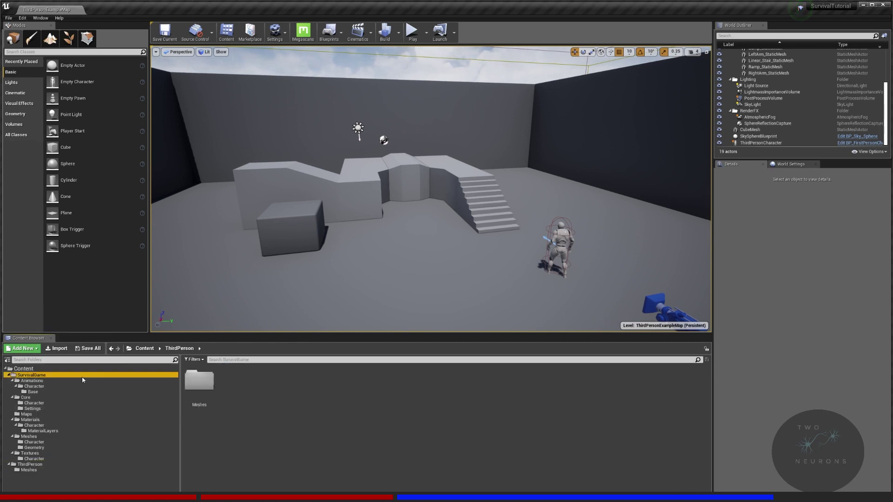
{"action": "left_click", "coordinate": [31, 464]}
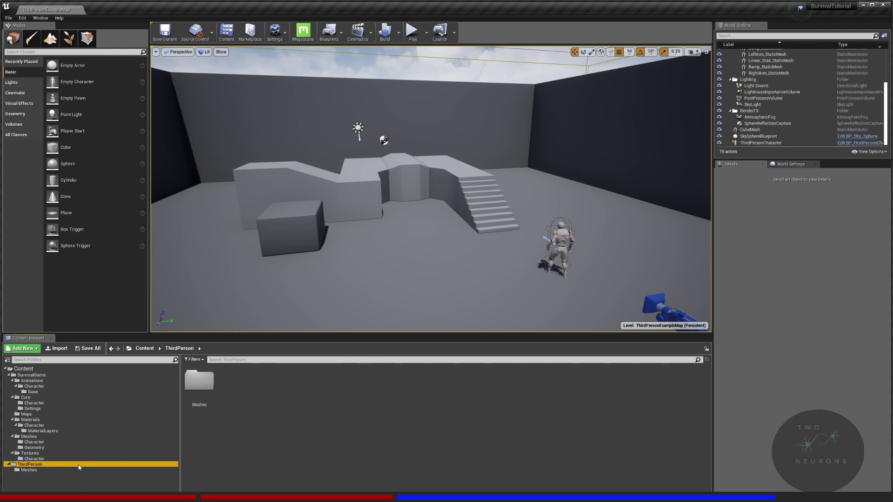
Show the ThirdPerson folder in File Explorer and select CubeMaterial.uasset in its Meshes subfolder.
{"action": "right_click", "coordinate": [46, 464]}
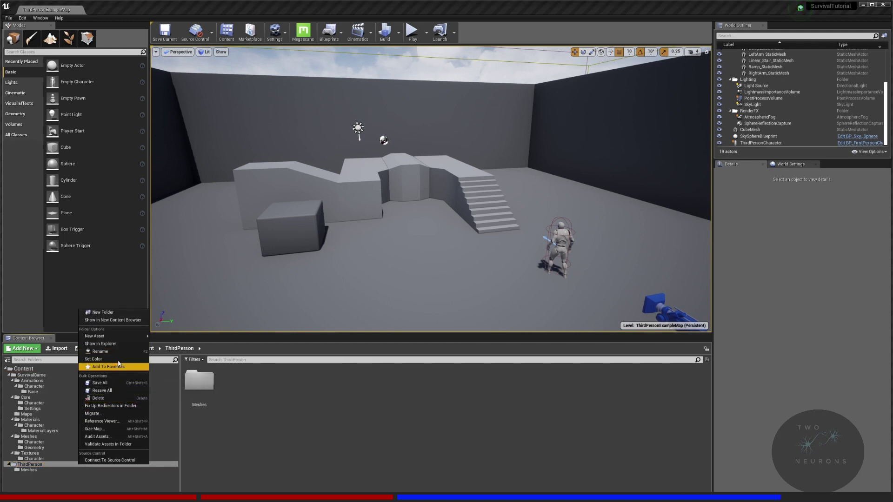
{"action": "key", "text": "Escape"}
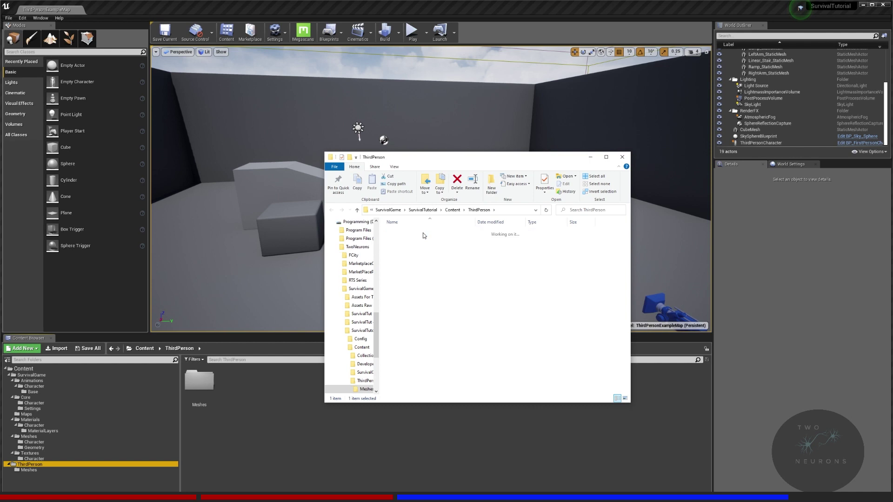
{"action": "left_click", "coordinate": [424, 233]}
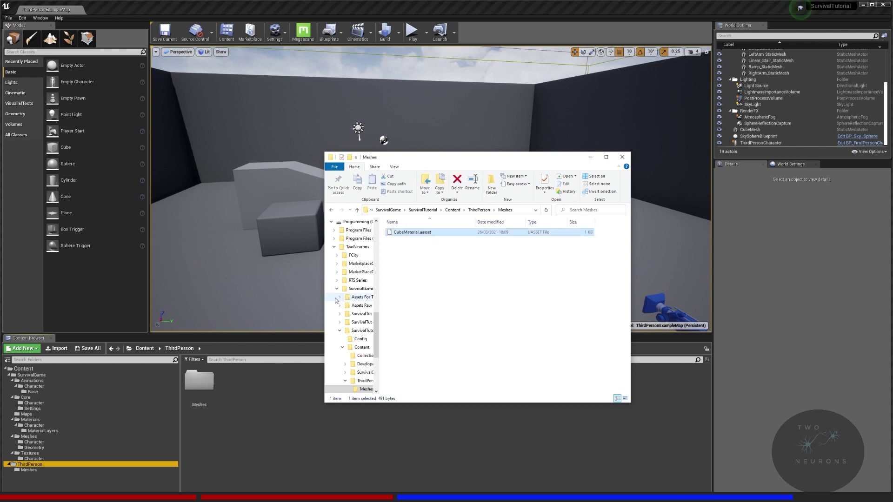
Paste CubeMaterial.uasset into Content/SurvivalGame/Meshes/Geometry in File Explorer, replacing the existing file.
{"action": "left_click", "coordinate": [476, 213]}
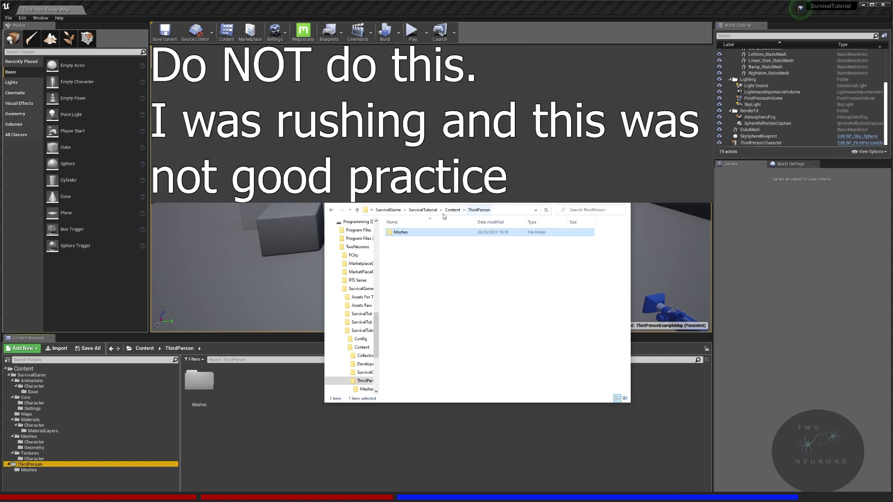
{"action": "left_click", "coordinate": [452, 210]}
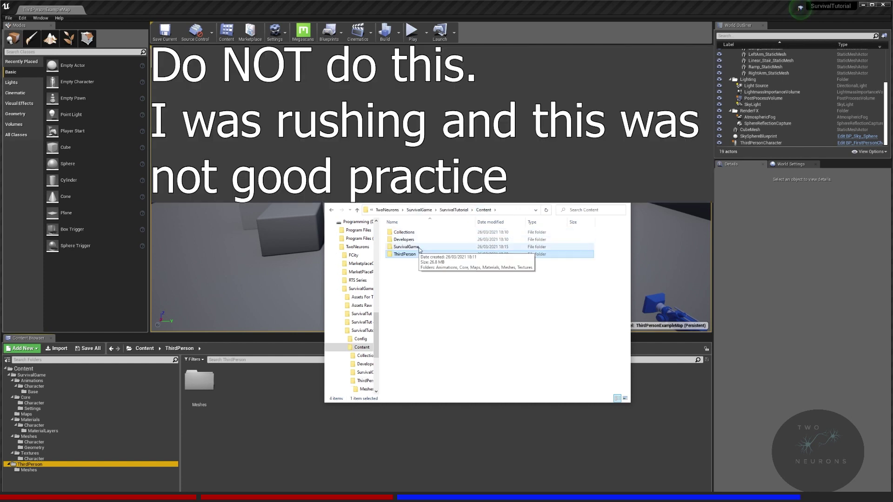
{"action": "double_click", "coordinate": [419, 247]}
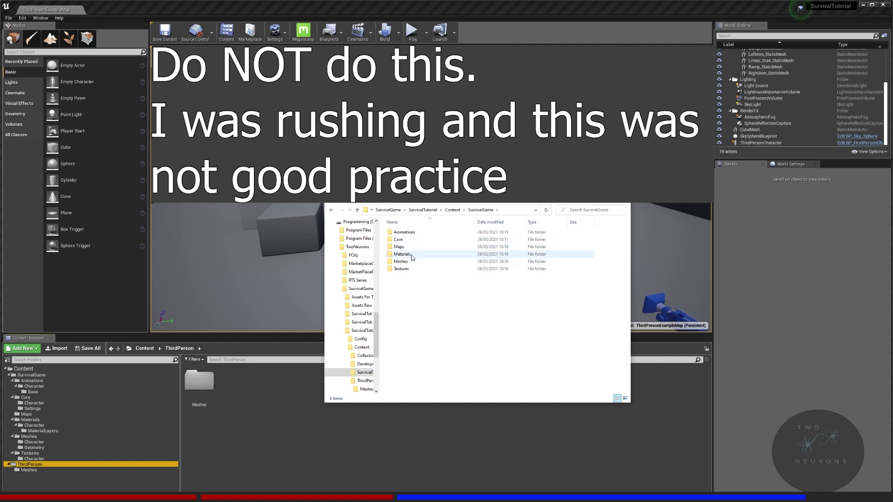
{"action": "double_click", "coordinate": [403, 254]}
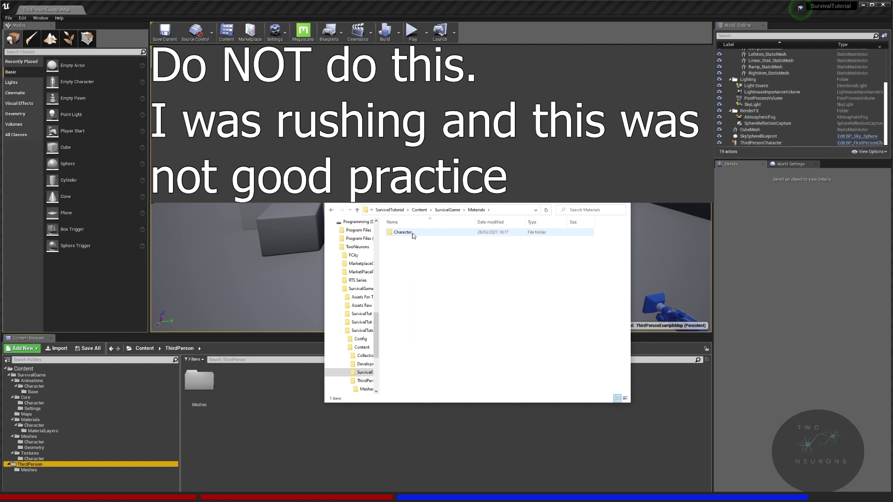
{"action": "left_click", "coordinate": [332, 209]}
{"action": "double_click", "coordinate": [417, 261]}
{"action": "double_click", "coordinate": [404, 240]}
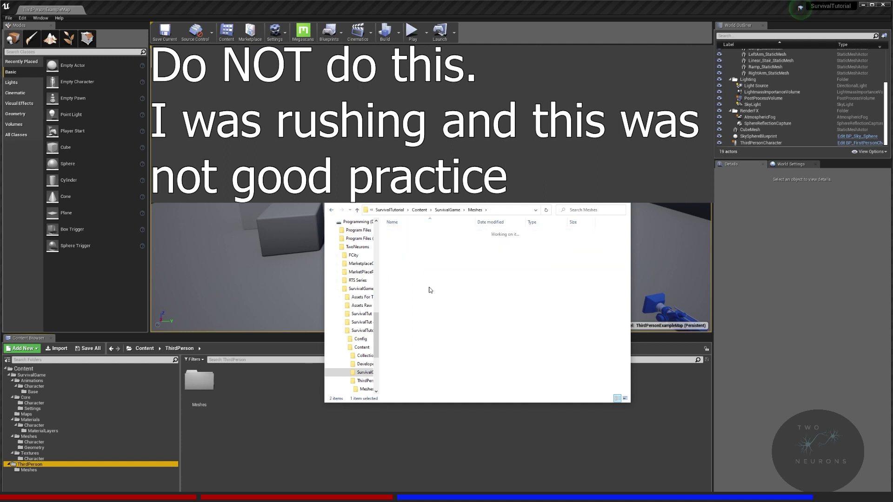
{"action": "left_click", "coordinate": [428, 291]}
{"action": "left_click", "coordinate": [443, 321]}
{"action": "key", "text": "ctrl+v"}
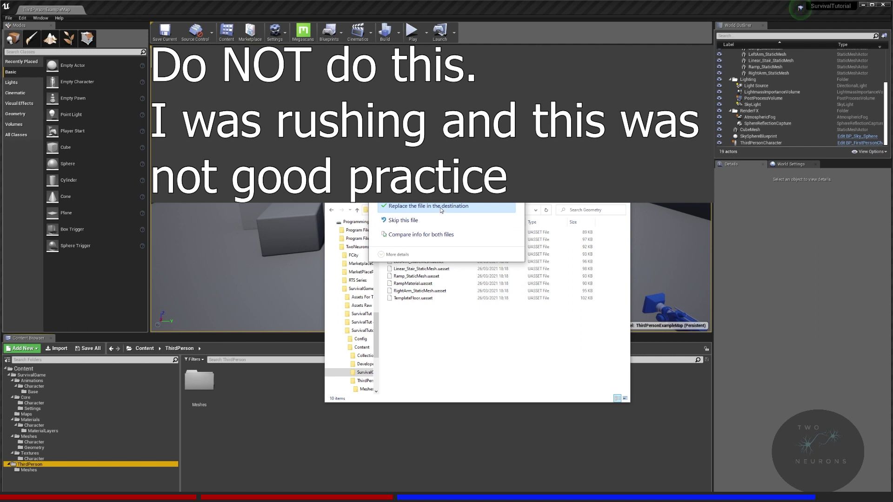
{"action": "left_click", "coordinate": [440, 207]}
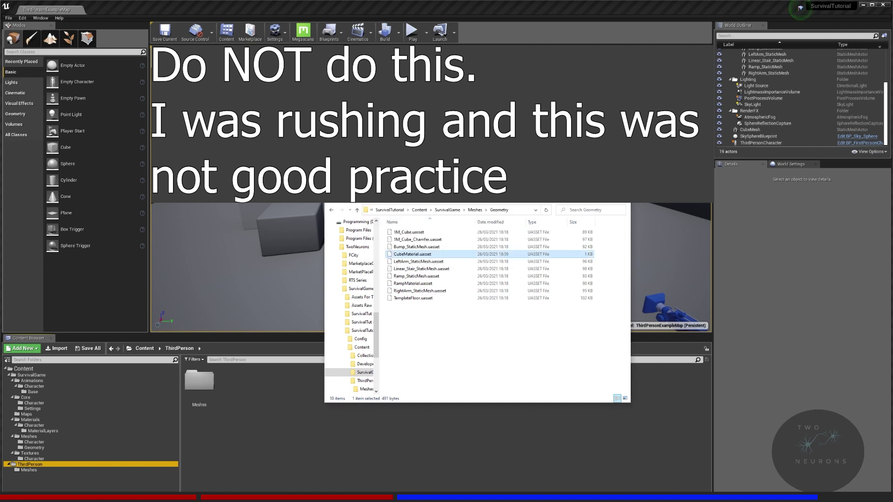
Return to Unreal Editor, fix up redirectors in the whole Content folder and delete the ThirdPerson folder.
{"action": "right_click", "coordinate": [31, 374]}
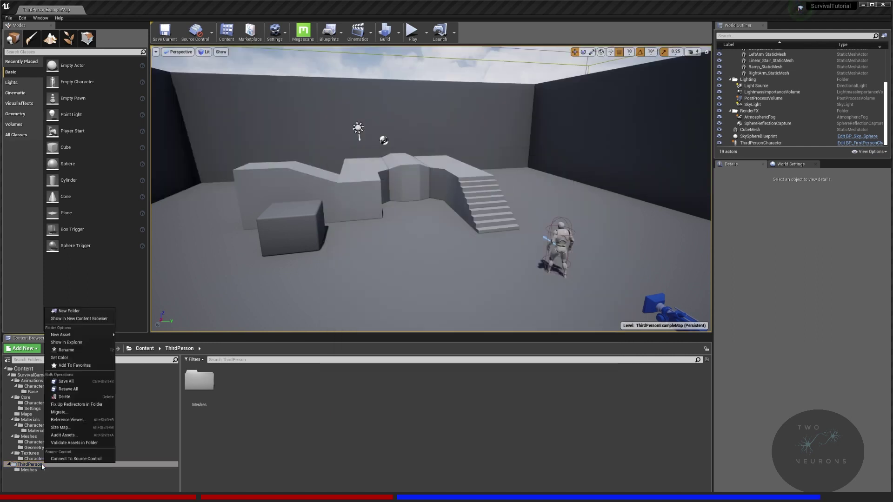
{"action": "right_click", "coordinate": [23, 368]}
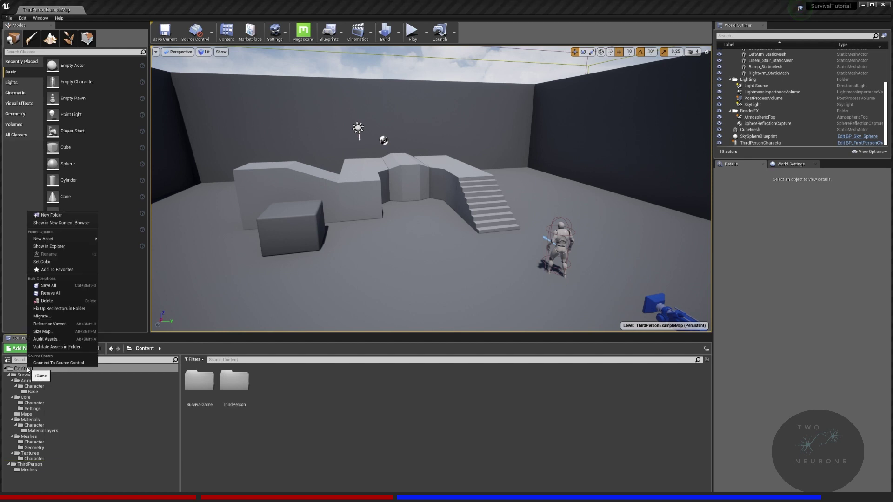
{"action": "left_click", "coordinate": [83, 311]}
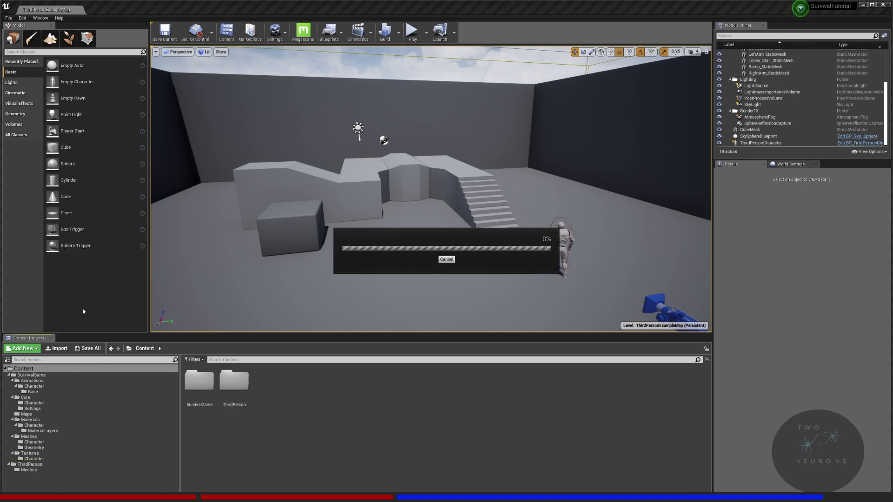
{"action": "right_click", "coordinate": [24, 465]}
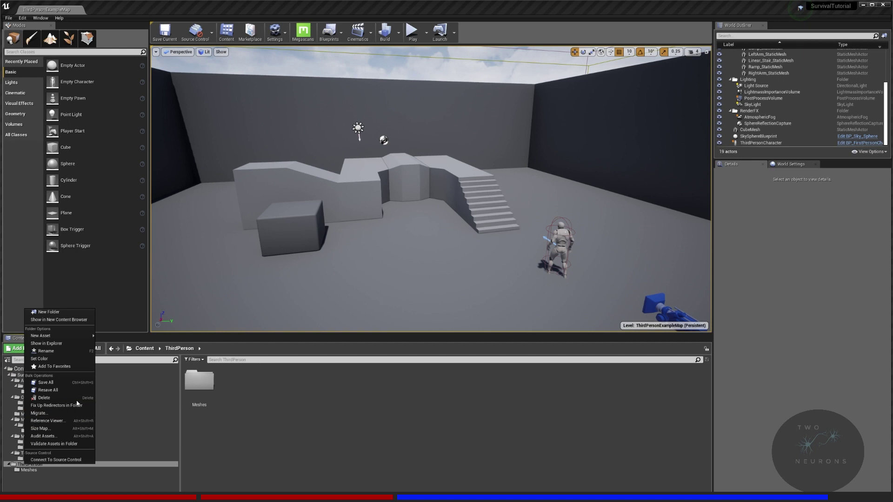
{"action": "left_click", "coordinate": [74, 404]}
{"action": "left_click", "coordinate": [101, 414]}
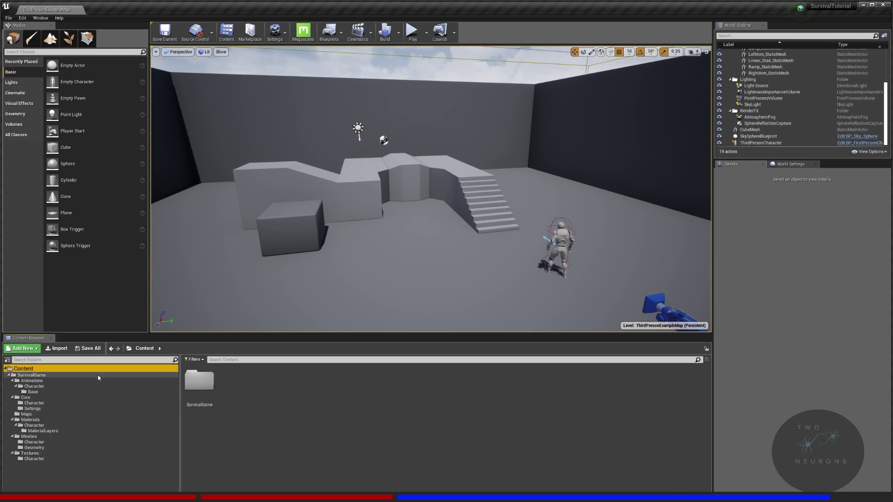
Look over the subfolders of SurvivalGame, collapse its folder tree and return to the Content root.
{"action": "left_click", "coordinate": [53, 374]}
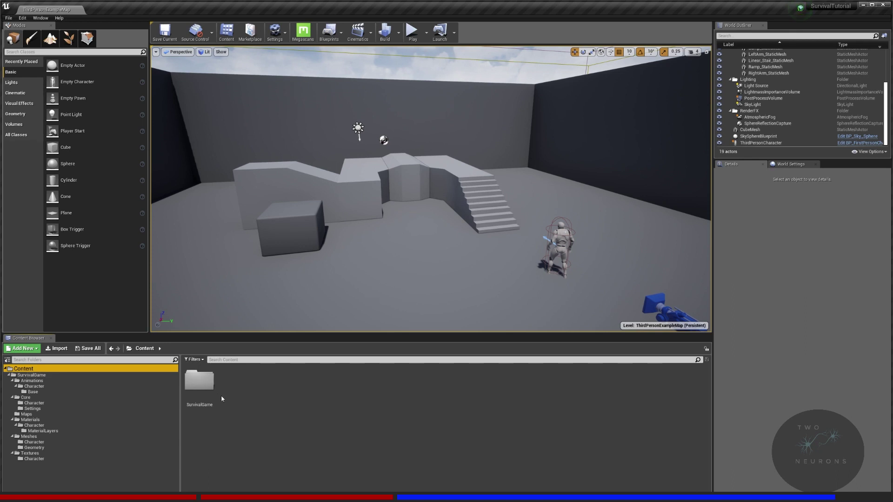
{"action": "double_click", "coordinate": [205, 383]}
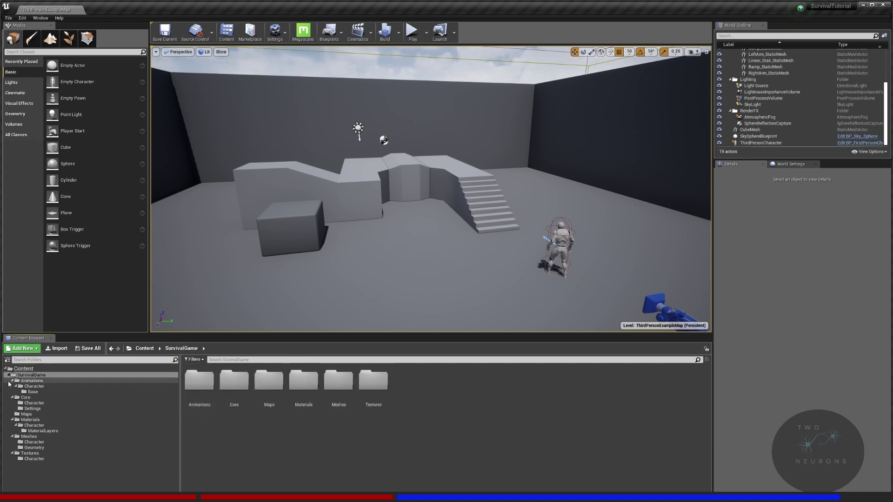
{"action": "left_click", "coordinate": [11, 375]}
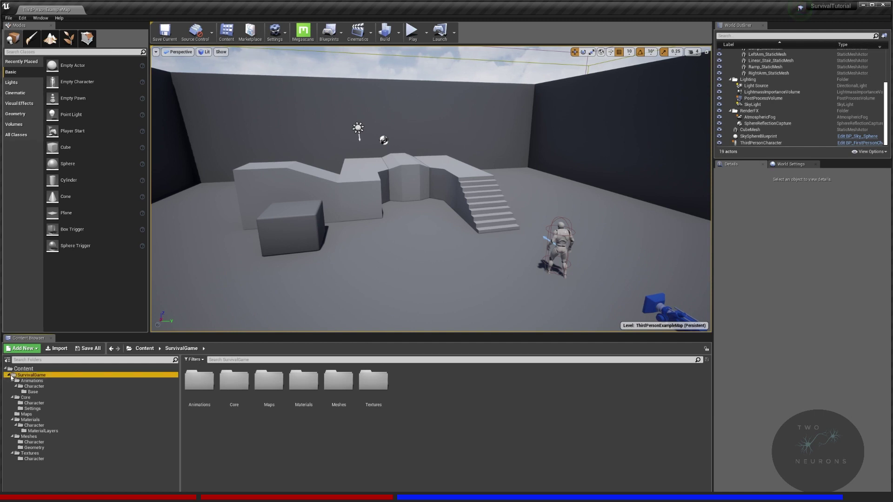
{"action": "left_click", "coordinate": [9, 376]}
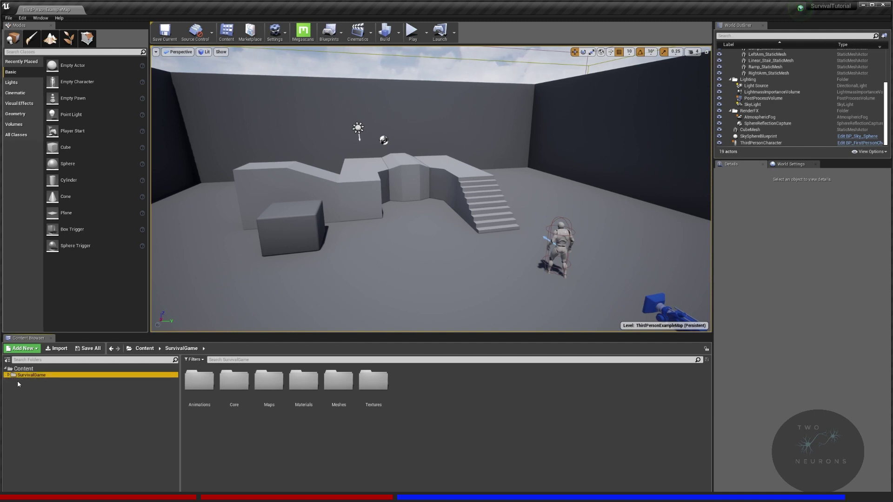
{"action": "left_click", "coordinate": [59, 369]}
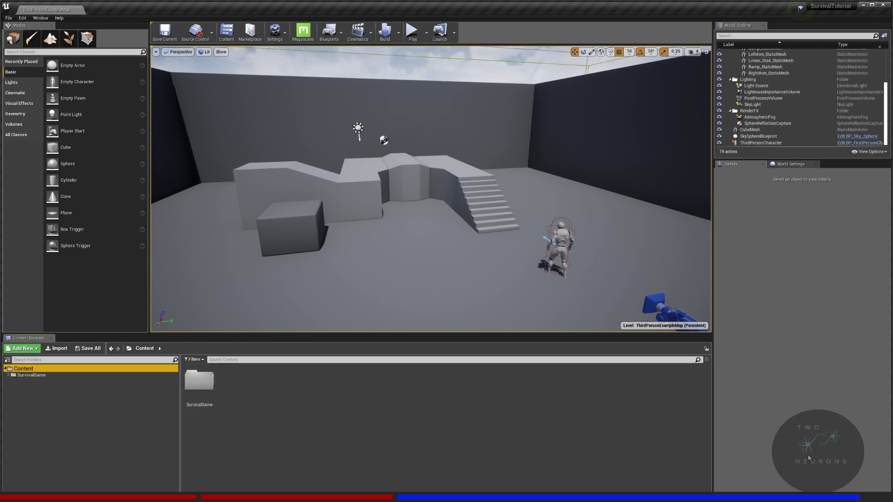
{"action": "left_click", "coordinate": [691, 491]}
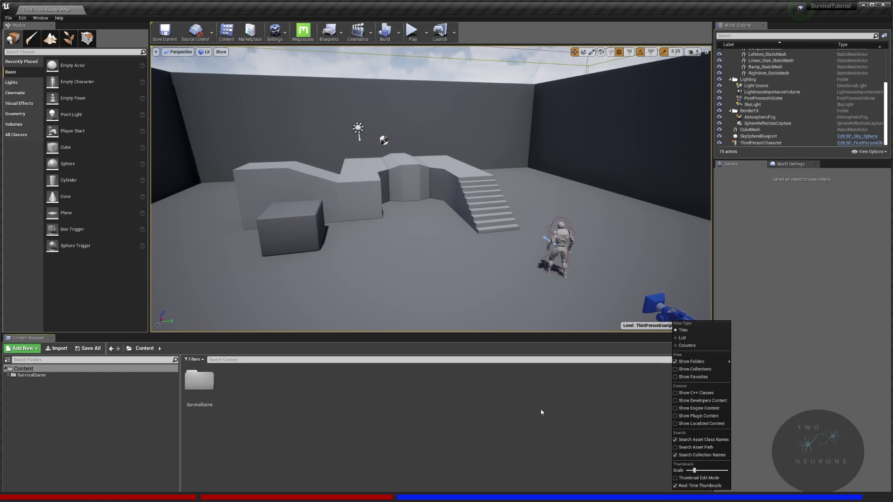
{"action": "left_click", "coordinate": [224, 414]}
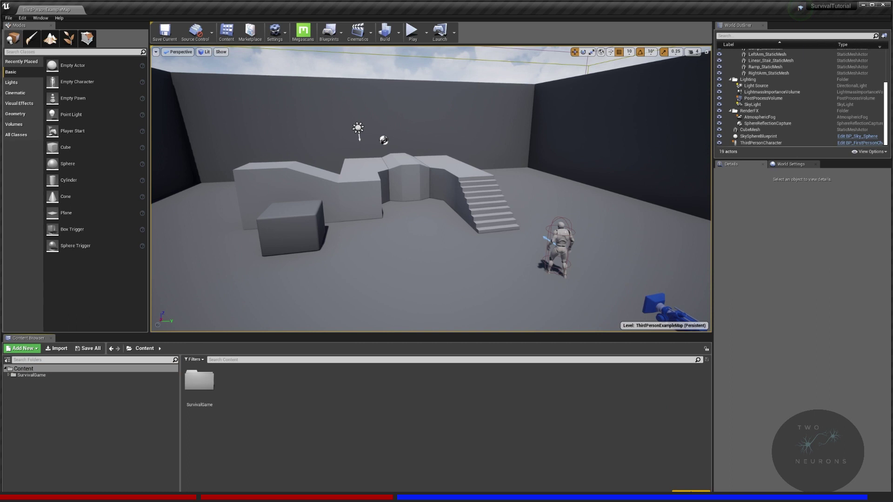
{"action": "left_click", "coordinate": [22, 348]}
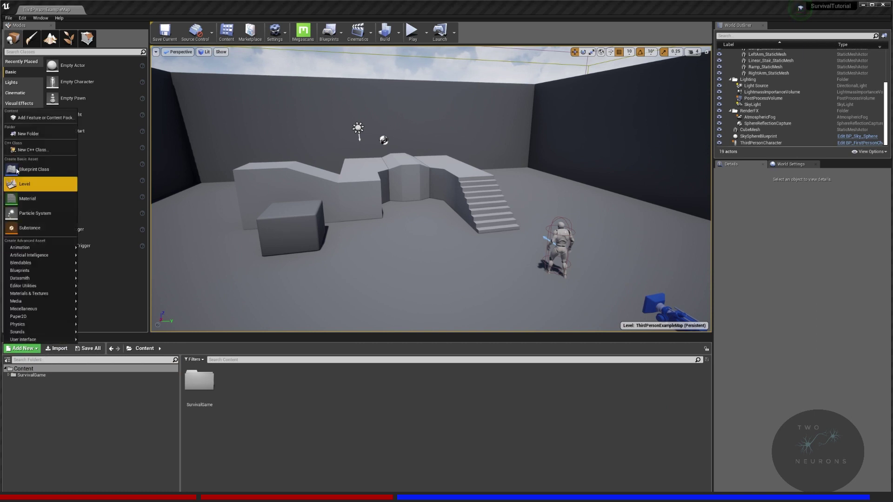
{"action": "left_click", "coordinate": [32, 118]}
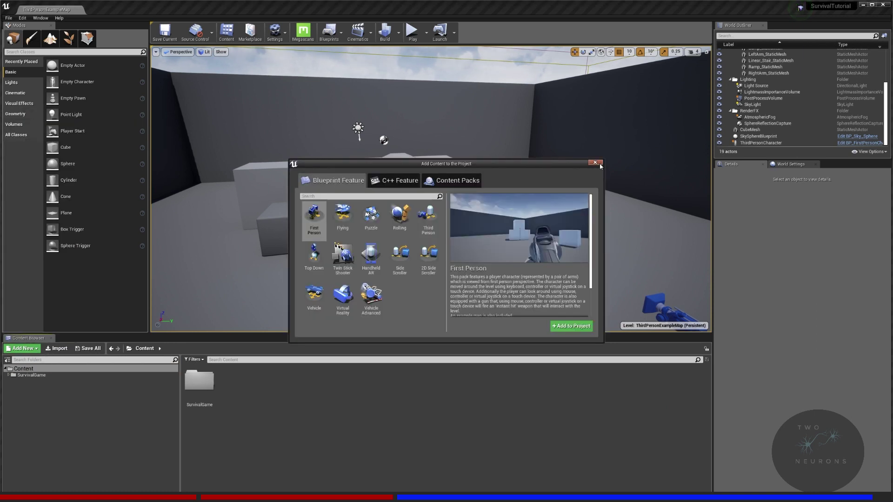
{"action": "left_click", "coordinate": [595, 163]}
Turn on the display of engine content in the Content Browser.
{"action": "left_click", "coordinate": [691, 491]}
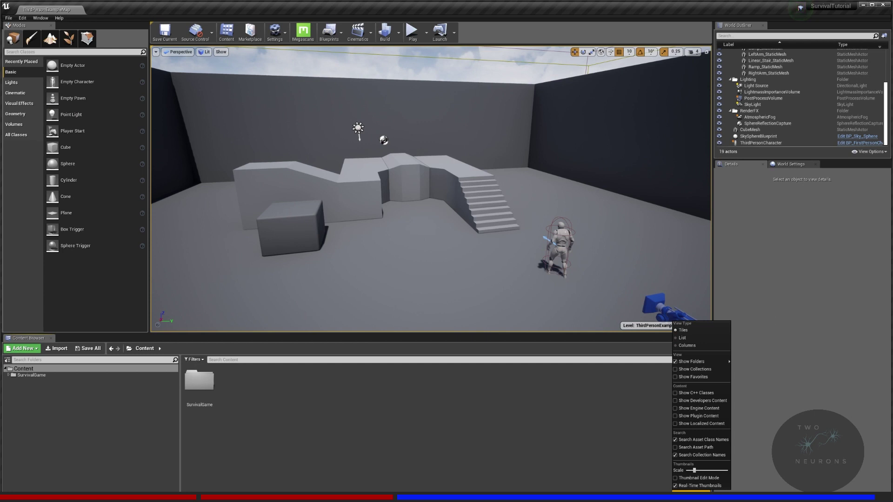
{"action": "left_click", "coordinate": [708, 410]}
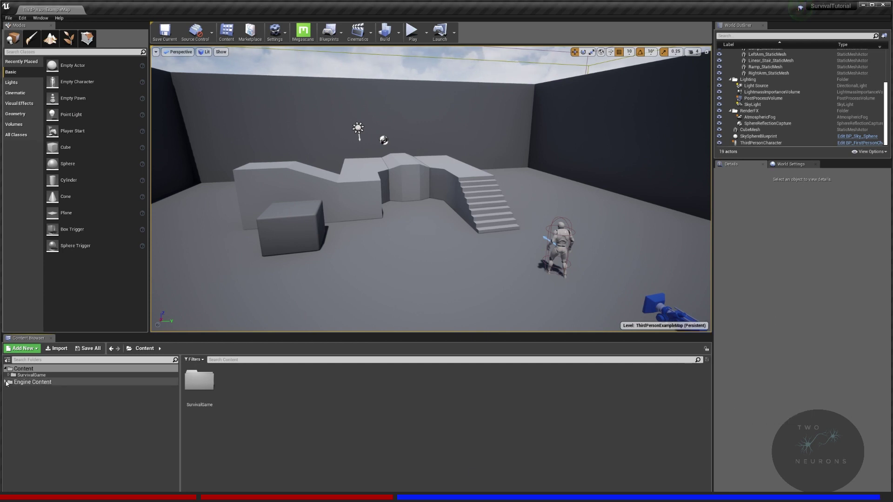
Turn off the display of engine content in the Content Browser.
{"action": "left_click", "coordinate": [691, 491]}
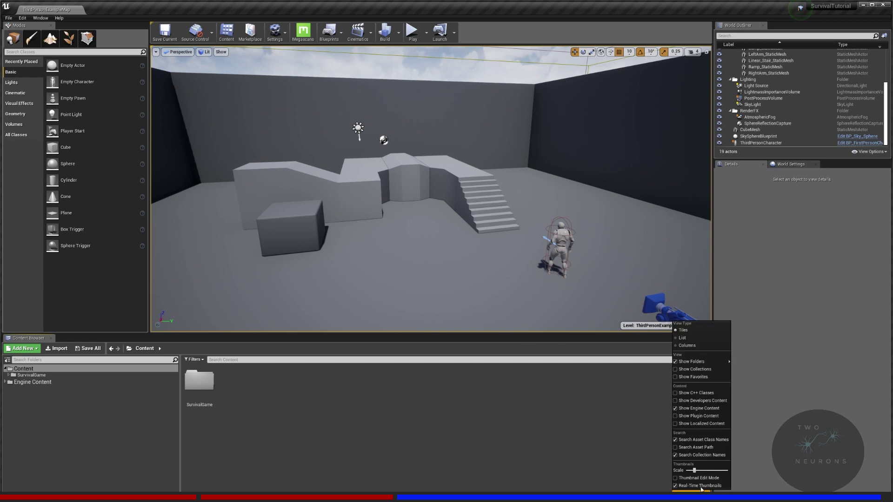
{"action": "left_click", "coordinate": [702, 409]}
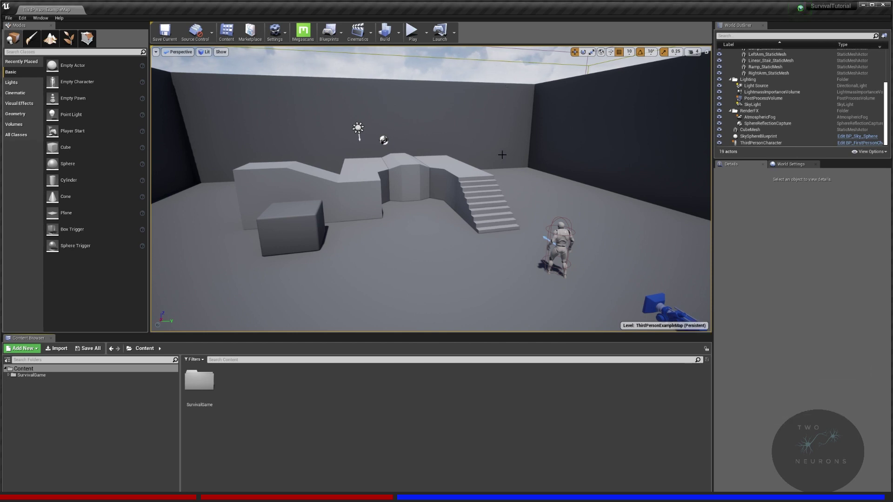
{"action": "right_click_drag", "start_coordinate": [503, 159], "coordinate": [479, 195]}
{"action": "scroll", "coordinate": [793, 96], "scroll_direction": "up", "scroll_amount": 5}
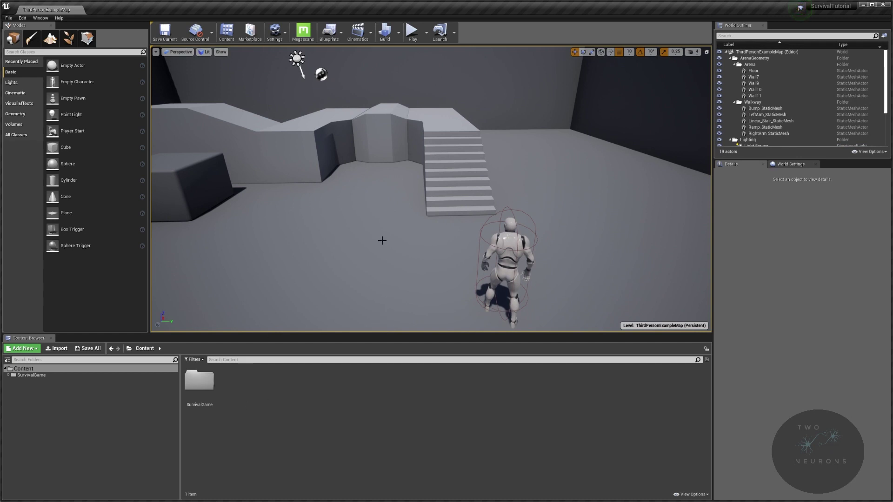
{"action": "right_click_drag", "start_coordinate": [369, 220], "coordinate": [391, 230]}
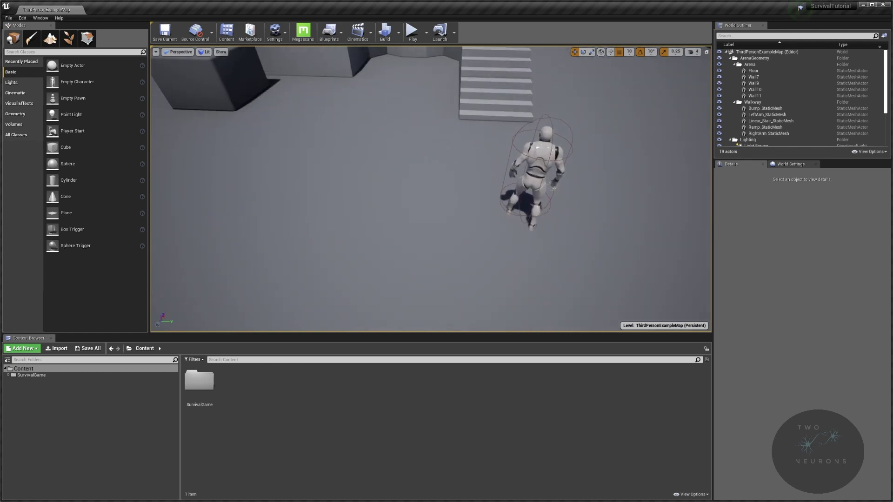
{"action": "mouse_move", "coordinate": [708, 251]}
{"action": "right_mouse_down"}
{"action": "mouse_move", "coordinate": [725, 261]}
{"action": "mouse_move", "coordinate": [716, 270]}
{"action": "mouse_move", "coordinate": [684, 251]}
{"action": "mouse_move", "coordinate": [703, 251]}
{"action": "right_mouse_up"}
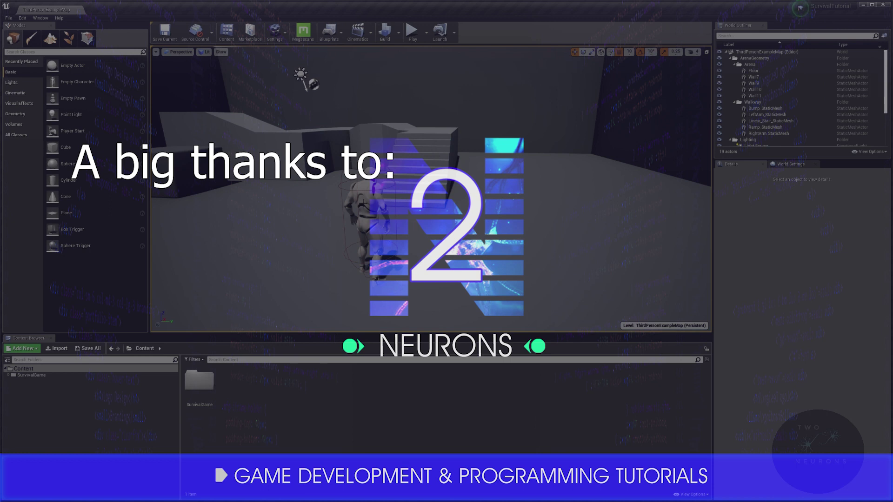
Play the level in the editor and run the third-person character forward to test its movement.
{"action": "left_click", "coordinate": [412, 32]}
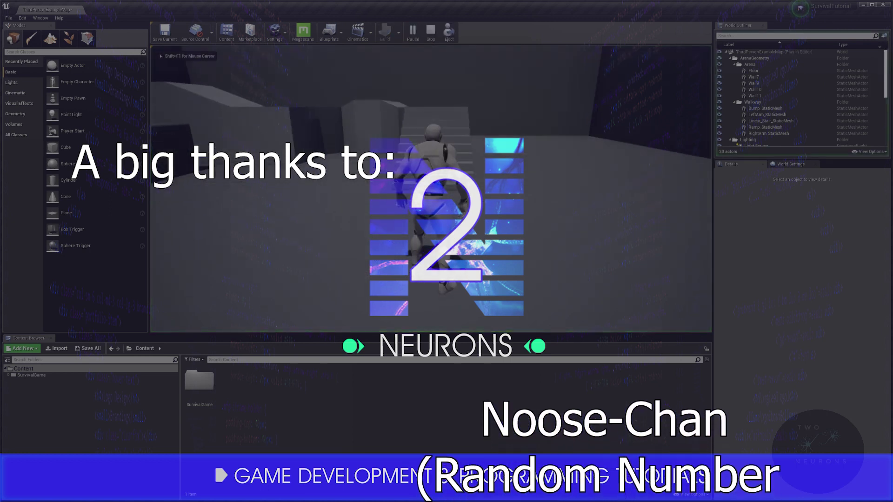
{"action": "key", "text": "w"}
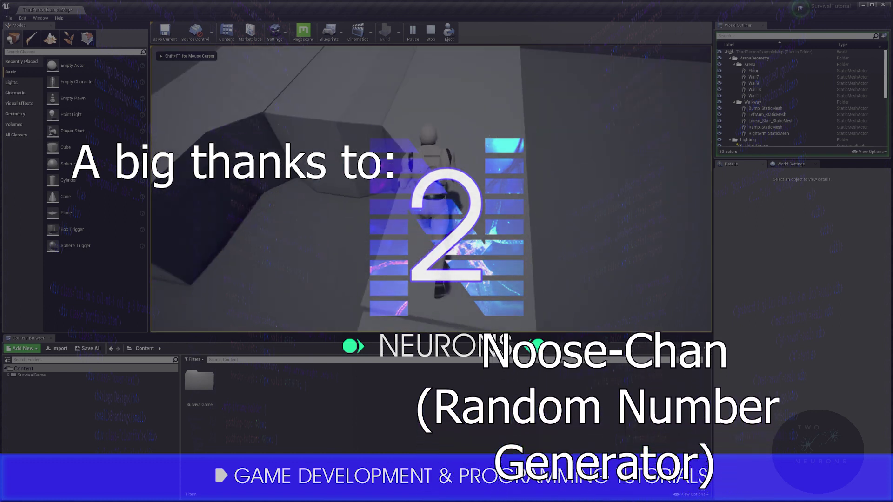